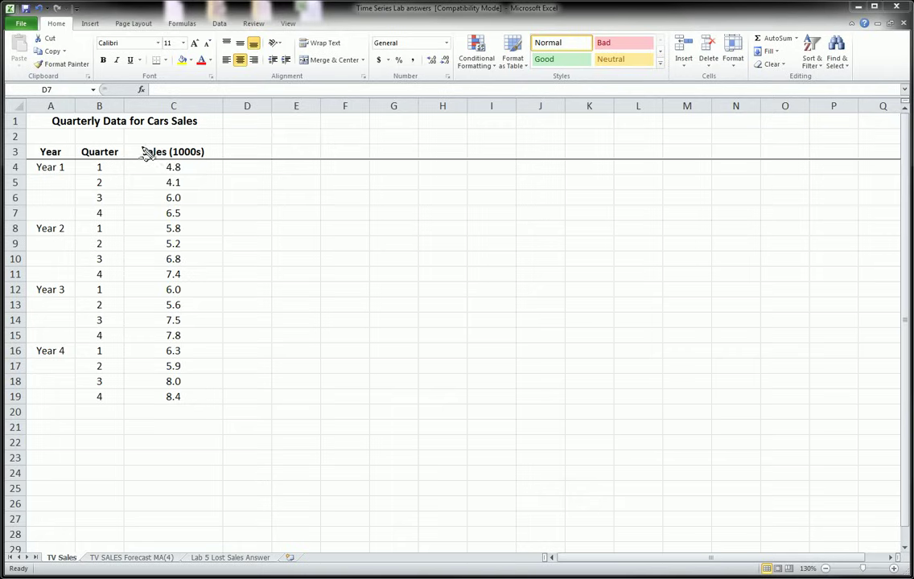
{"action": "mouse_move", "coordinate": [138, 146]}
{"action": "left_mouse_down"}
{"action": "mouse_move", "coordinate": [213, 152]}
{"action": "mouse_move", "coordinate": [193, 167]}
{"action": "mouse_move", "coordinate": [142, 155]}
{"action": "mouse_move", "coordinate": [145, 172]}
{"action": "left_mouse_up"}
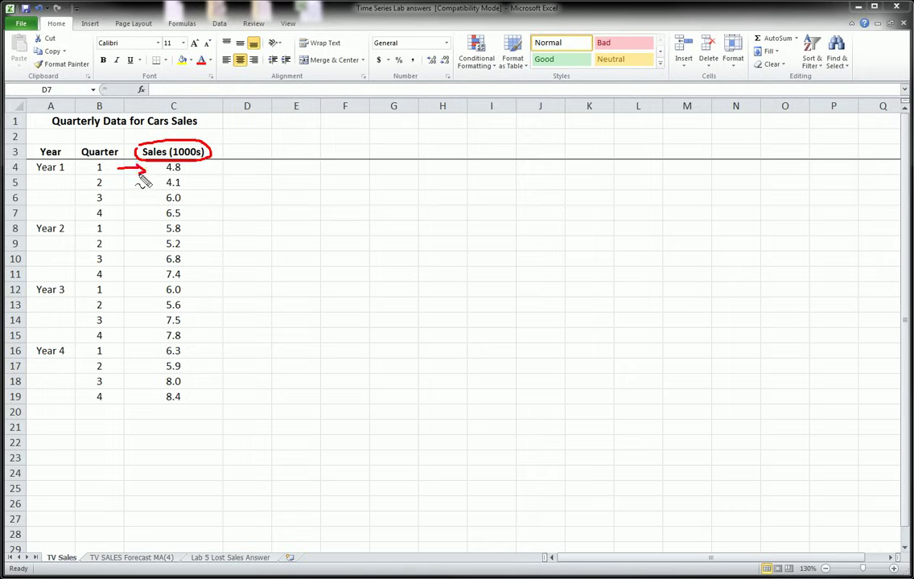
{"action": "left_click_drag", "start_coordinate": [35, 172], "coordinate": [65, 171]}
{"action": "mouse_move", "coordinate": [49, 135]}
{"action": "left_mouse_down"}
{"action": "mouse_move", "coordinate": [49, 149]}
{"action": "mouse_move", "coordinate": [53, 143]}
{"action": "left_mouse_up"}
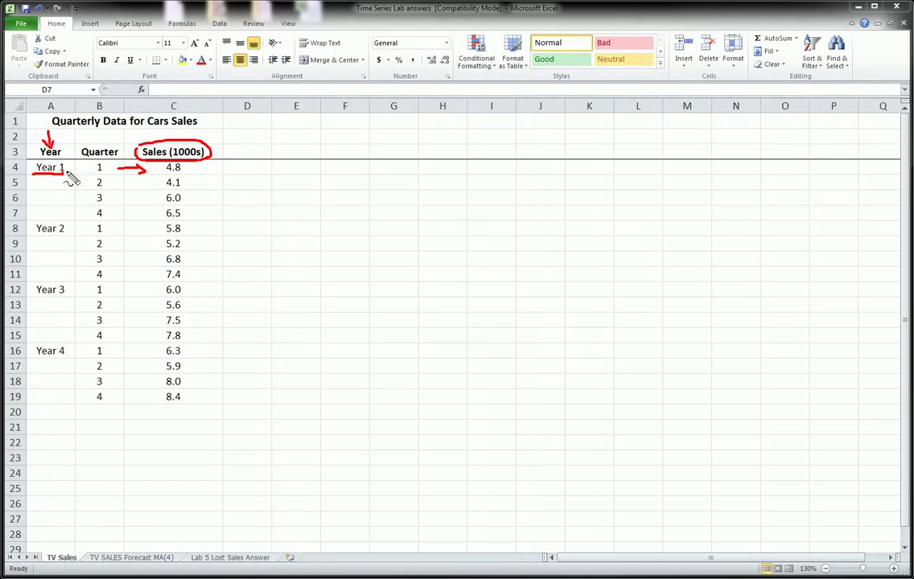
{"action": "mouse_move", "coordinate": [66, 172]}
{"action": "left_mouse_down"}
{"action": "mouse_move", "coordinate": [82, 184]}
{"action": "mouse_move", "coordinate": [150, 184]}
{"action": "left_mouse_up"}
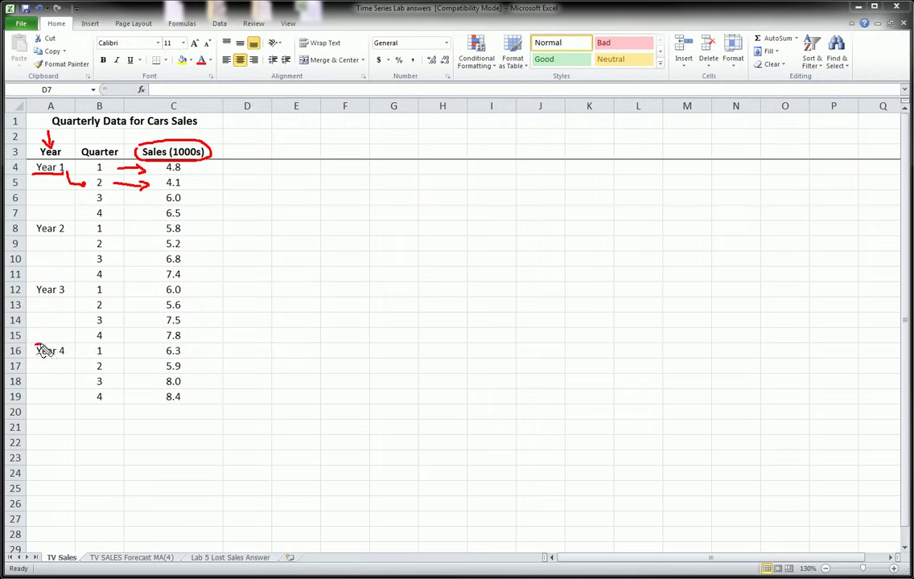
{"action": "mouse_move", "coordinate": [36, 346]}
{"action": "left_mouse_down"}
{"action": "mouse_move", "coordinate": [35, 354]}
{"action": "mouse_move", "coordinate": [65, 354]}
{"action": "mouse_move", "coordinate": [72, 378]}
{"action": "mouse_move", "coordinate": [95, 382]}
{"action": "mouse_move", "coordinate": [92, 389]}
{"action": "mouse_move", "coordinate": [157, 383]}
{"action": "mouse_move", "coordinate": [156, 392]}
{"action": "left_mouse_up"}
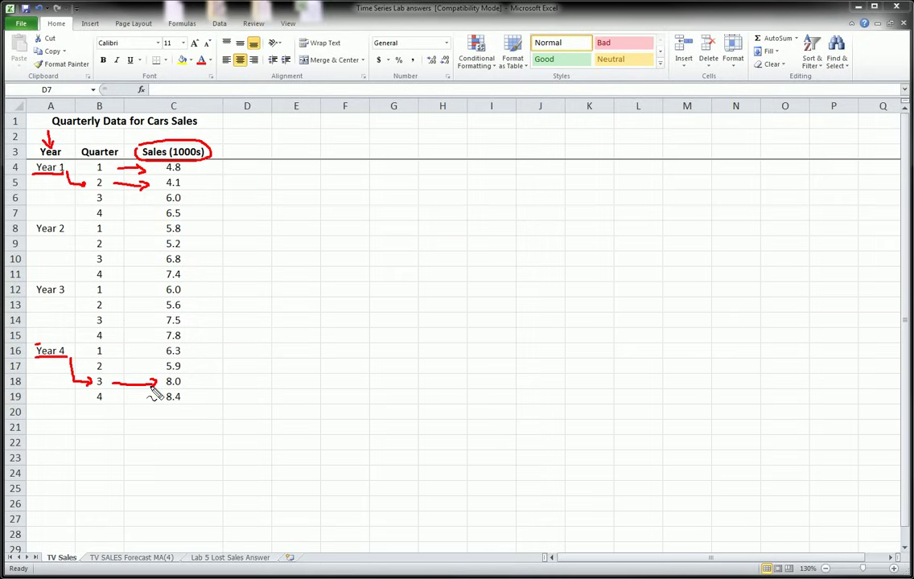
{"action": "key", "text": "Escape"}
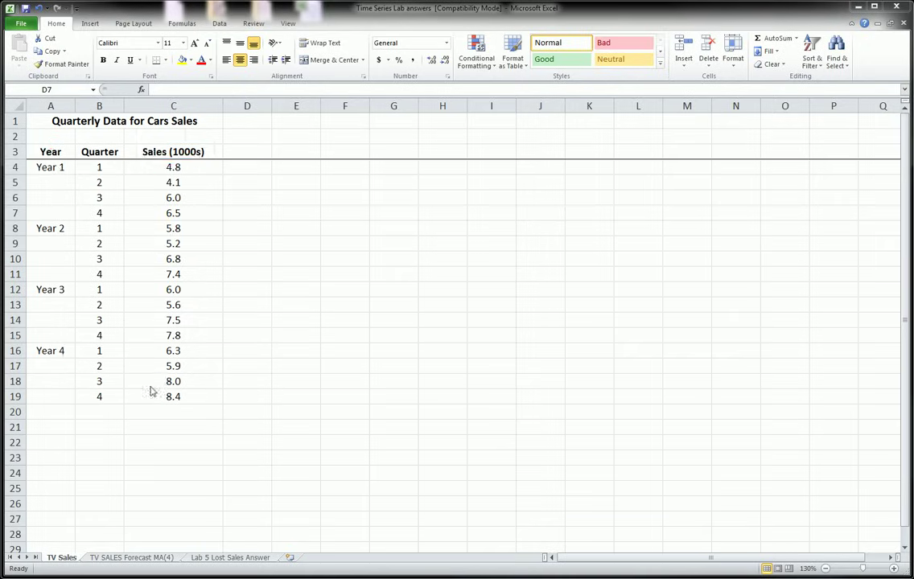
{"action": "key", "text": "ctrl+2"}
{"action": "mouse_move", "coordinate": [21, 121]}
{"action": "left_mouse_down"}
{"action": "mouse_move", "coordinate": [90, 96]}
{"action": "mouse_move", "coordinate": [181, 111]}
{"action": "mouse_move", "coordinate": [256, 235]}
{"action": "mouse_move", "coordinate": [245, 366]}
{"action": "mouse_move", "coordinate": [114, 434]}
{"action": "mouse_move", "coordinate": [55, 430]}
{"action": "mouse_move", "coordinate": [9, 366]}
{"action": "mouse_move", "coordinate": [6, 270]}
{"action": "mouse_move", "coordinate": [28, 114]}
{"action": "left_mouse_up"}
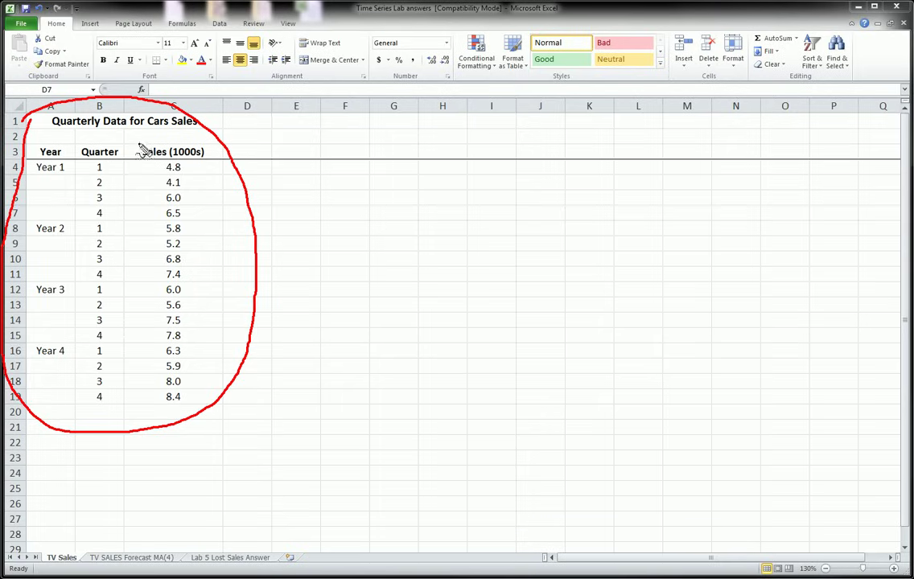
{"action": "mouse_move", "coordinate": [136, 146]}
{"action": "left_mouse_down"}
{"action": "mouse_move", "coordinate": [161, 140]}
{"action": "mouse_move", "coordinate": [216, 158]}
{"action": "mouse_move", "coordinate": [158, 164]}
{"action": "mouse_move", "coordinate": [138, 155]}
{"action": "left_mouse_up"}
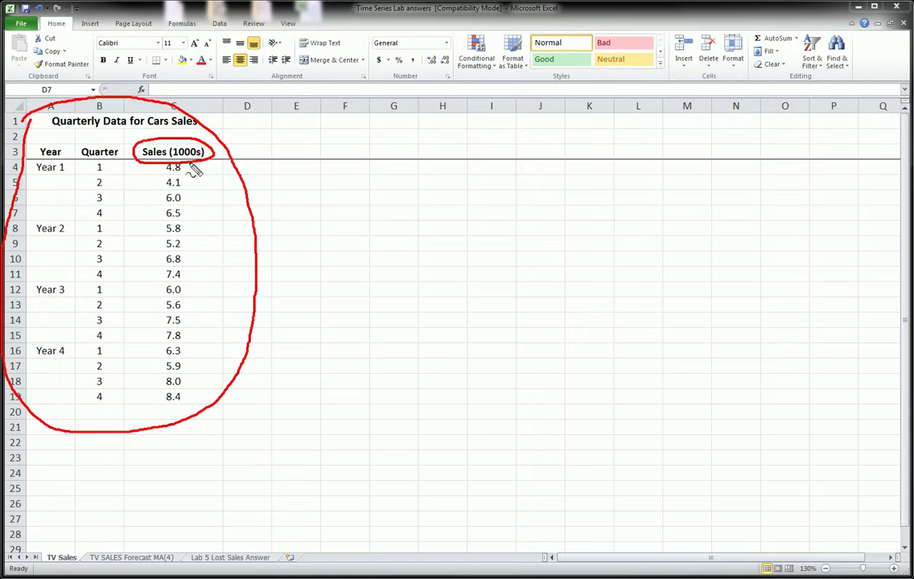
{"action": "mouse_move", "coordinate": [177, 165]}
{"action": "left_mouse_down"}
{"action": "mouse_move", "coordinate": [197, 194]}
{"action": "mouse_move", "coordinate": [208, 274]}
{"action": "mouse_move", "coordinate": [205, 403]}
{"action": "mouse_move", "coordinate": [179, 410]}
{"action": "mouse_move", "coordinate": [135, 366]}
{"action": "mouse_move", "coordinate": [130, 301]}
{"action": "mouse_move", "coordinate": [161, 170]}
{"action": "left_mouse_up"}
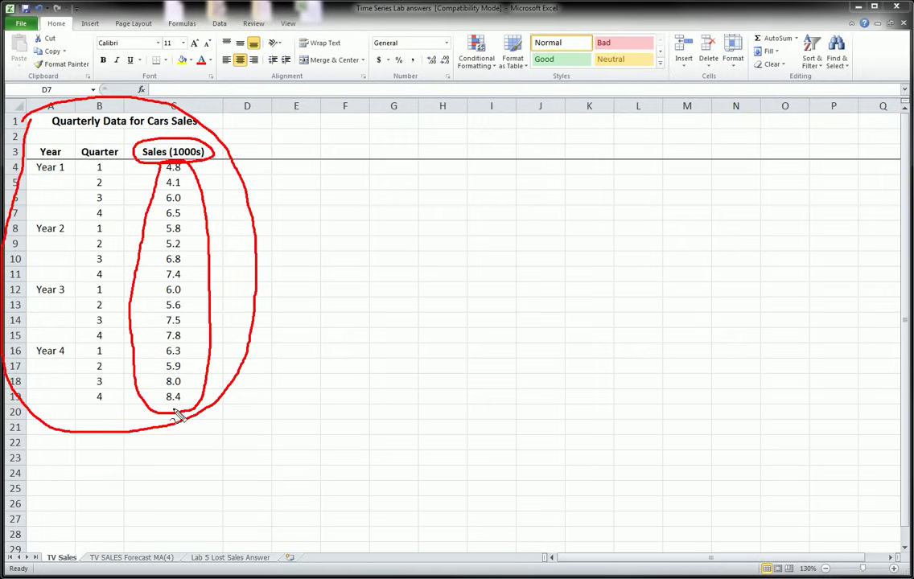
{"action": "mouse_move", "coordinate": [172, 410]}
{"action": "left_mouse_down"}
{"action": "mouse_move", "coordinate": [170, 472]}
{"action": "mouse_move", "coordinate": [184, 464]}
{"action": "left_mouse_up"}
{"action": "mouse_move", "coordinate": [36, 406]}
{"action": "left_mouse_down"}
{"action": "mouse_move", "coordinate": [45, 420]}
{"action": "mouse_move", "coordinate": [57, 419]}
{"action": "mouse_move", "coordinate": [47, 423]}
{"action": "mouse_move", "coordinate": [75, 418]}
{"action": "mouse_move", "coordinate": [69, 422]}
{"action": "mouse_move", "coordinate": [79, 407]}
{"action": "left_mouse_up"}
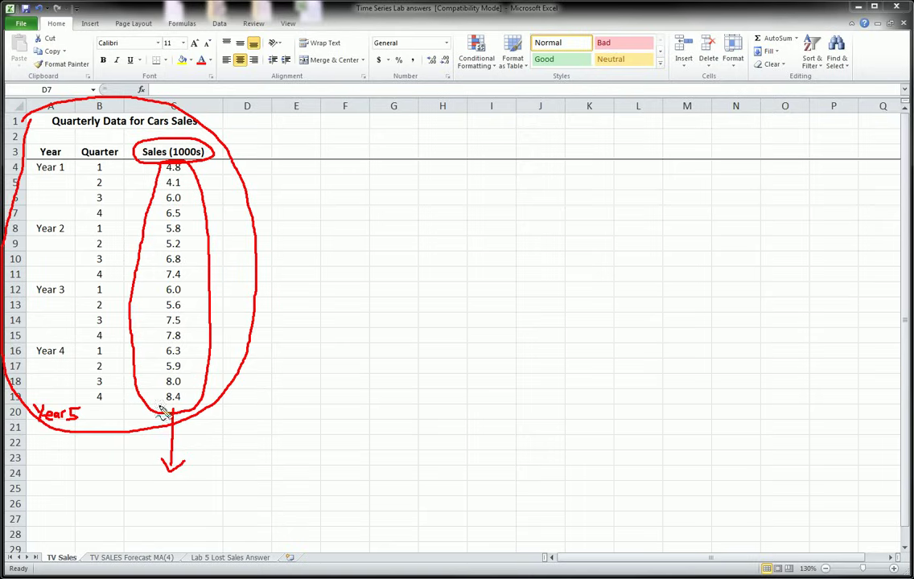
{"action": "mouse_move", "coordinate": [164, 411]}
{"action": "left_mouse_down"}
{"action": "mouse_move", "coordinate": [197, 414]}
{"action": "mouse_move", "coordinate": [198, 485]}
{"action": "mouse_move", "coordinate": [147, 467]}
{"action": "mouse_move", "coordinate": [159, 416]}
{"action": "left_mouse_up"}
{"action": "mouse_move", "coordinate": [98, 410]}
{"action": "left_mouse_down"}
{"action": "mouse_move", "coordinate": [105, 430]}
{"action": "mouse_move", "coordinate": [94, 460]}
{"action": "mouse_move", "coordinate": [103, 459]}
{"action": "left_mouse_up"}
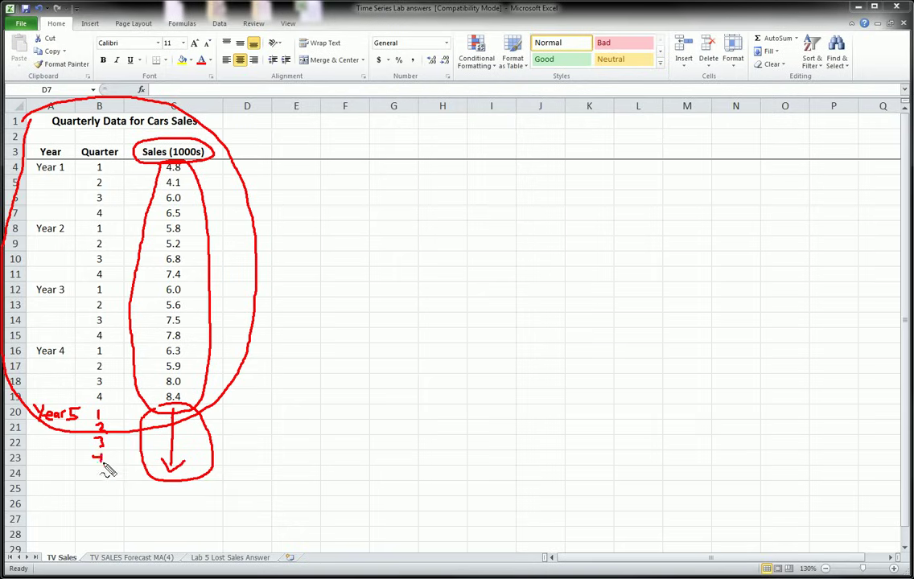
{"action": "key", "text": "Escape"}
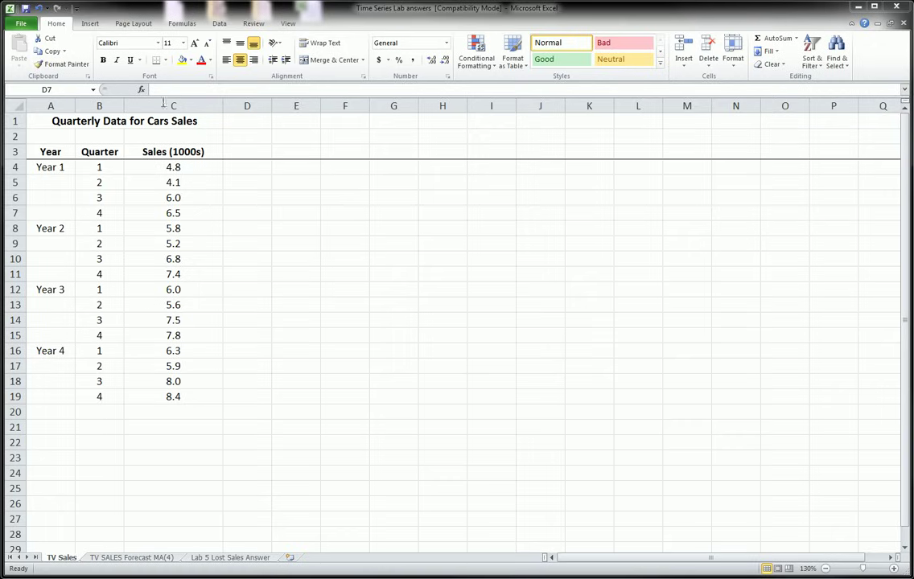
Step: Insert a 2-D line chart with markers and place it beside the sales table, around columns F to M
{"action": "left_click", "coordinate": [90, 23]}
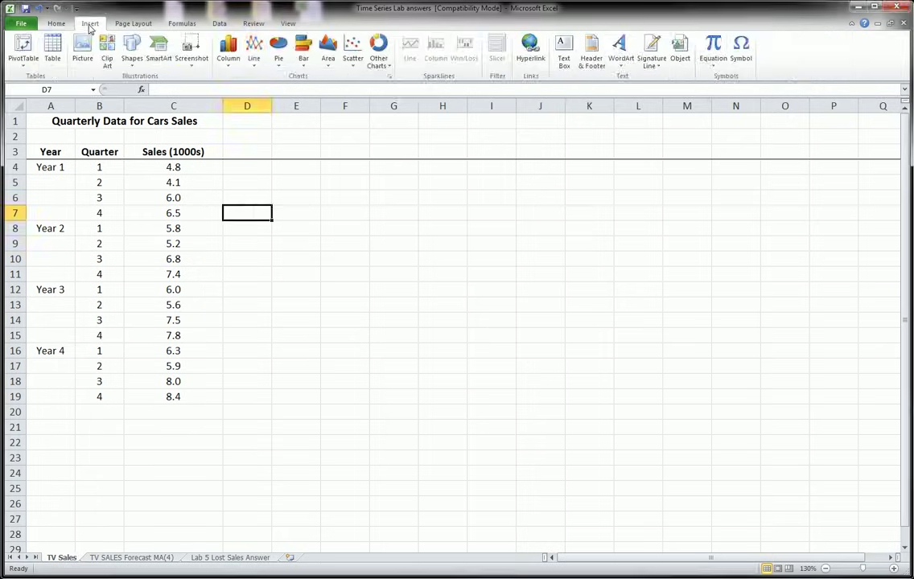
{"action": "left_click", "coordinate": [255, 65]}
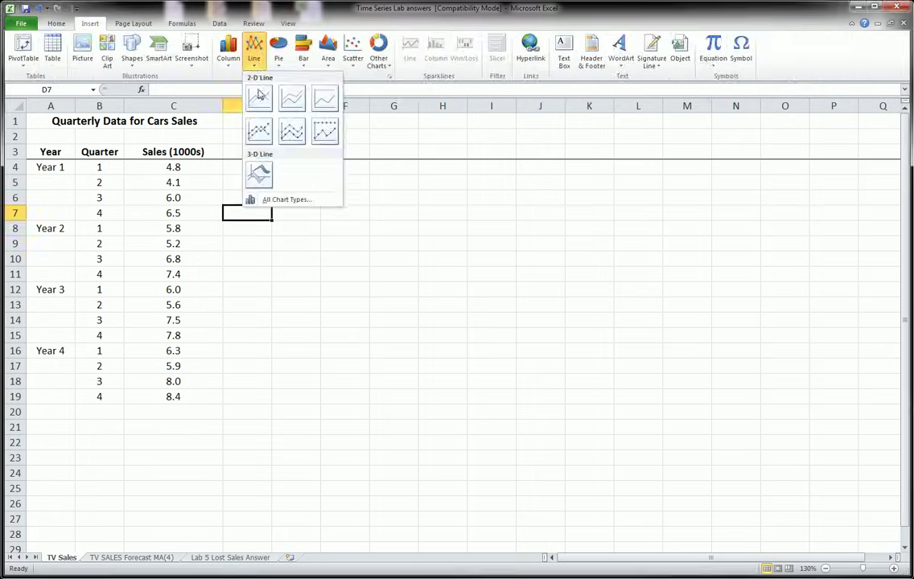
{"action": "left_click", "coordinate": [259, 131]}
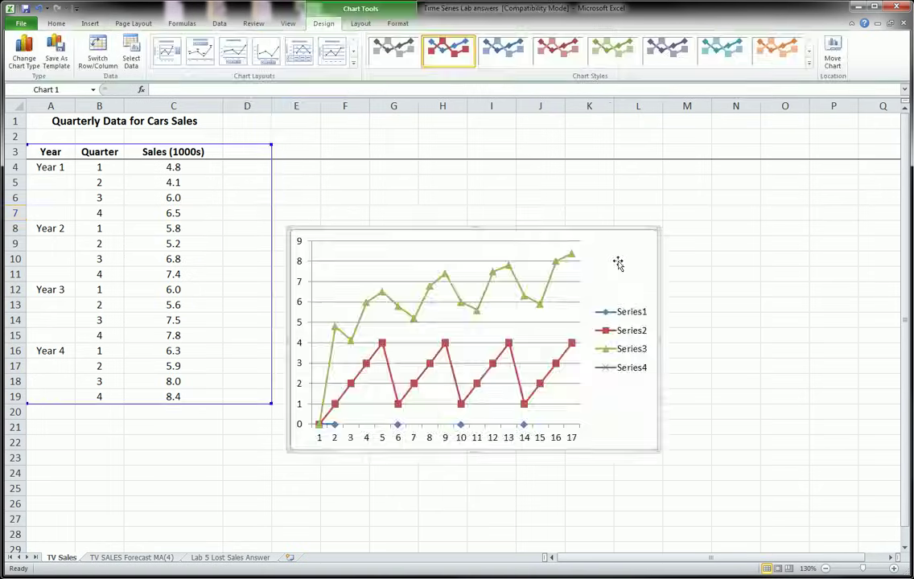
{"action": "left_click_drag", "start_coordinate": [615, 263], "coordinate": [680, 217]}
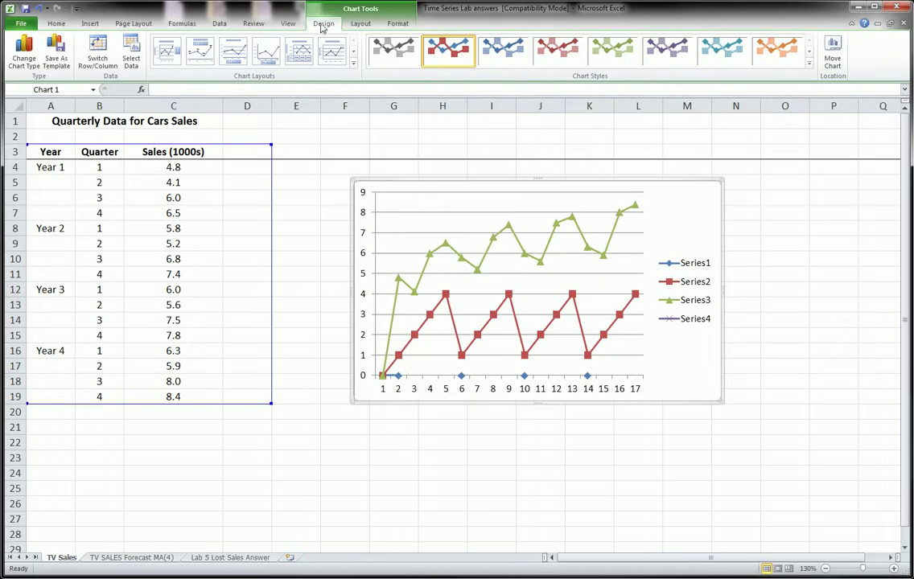
Step: Remove all four automatically added data series from the chart's data source
{"action": "left_click", "coordinate": [131, 55]}
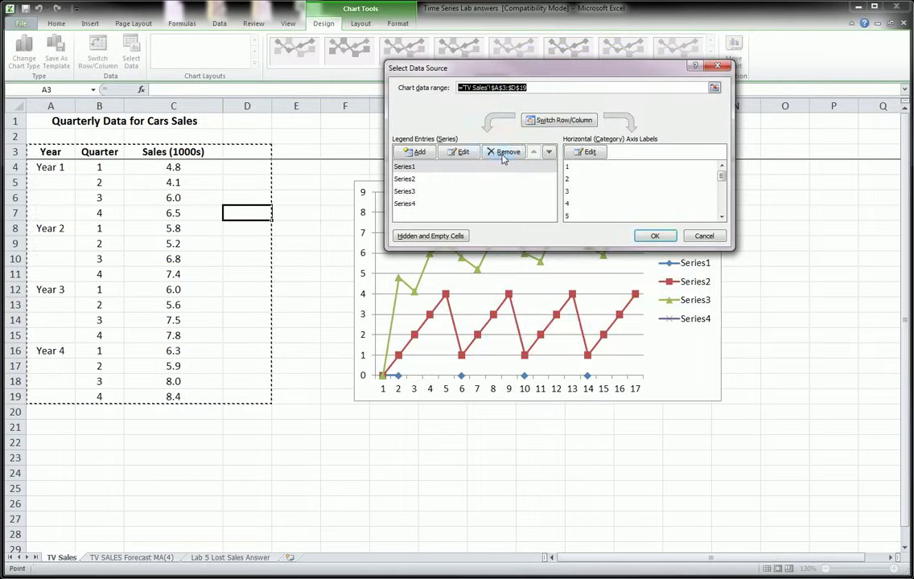
{"action": "left_click", "coordinate": [505, 153]}
{"action": "left_click", "coordinate": [504, 153]}
{"action": "left_click", "coordinate": [504, 152]}
{"action": "left_click", "coordinate": [504, 153]}
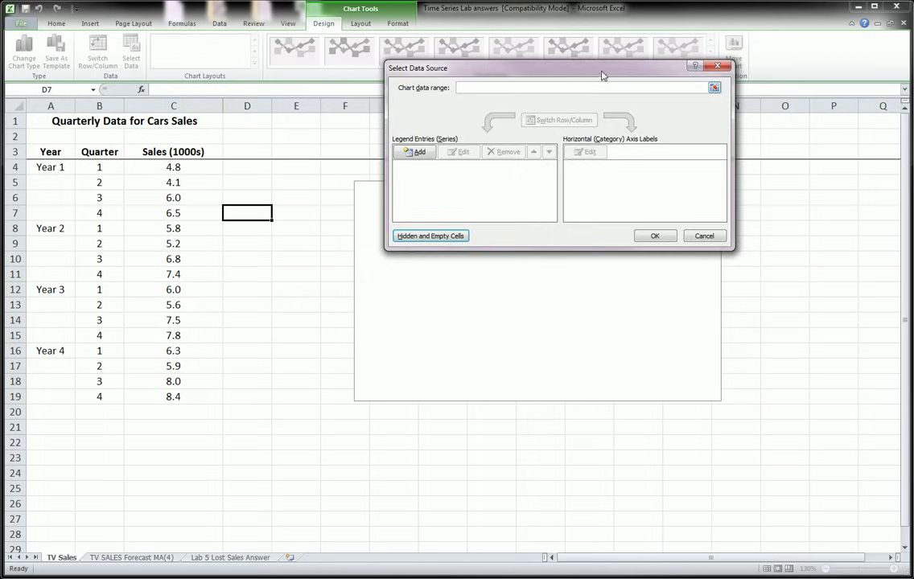
Step: Add a series named from cell C3 with values C4:C19, and move the data source dialog off the chart
{"action": "left_click", "coordinate": [419, 152]}
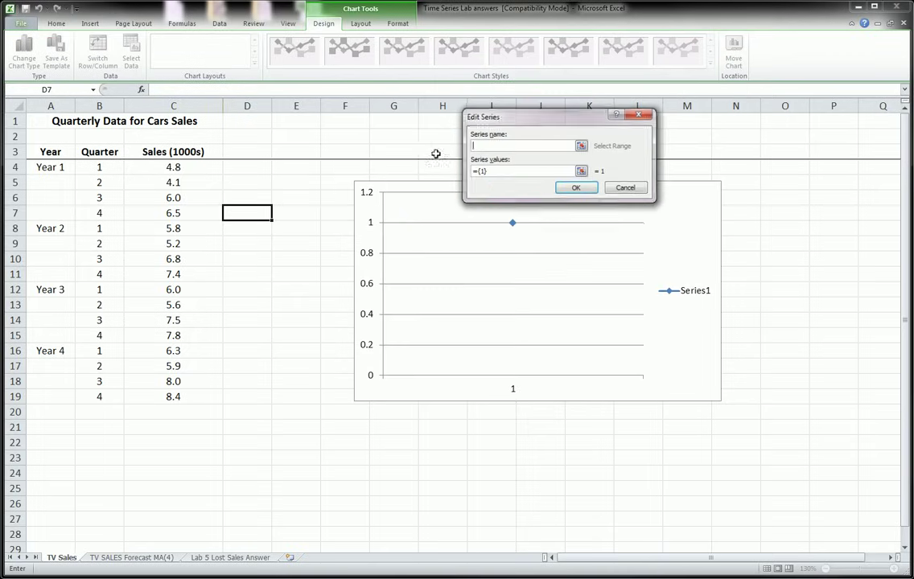
{"action": "left_click", "coordinate": [185, 152]}
{"action": "double_click", "coordinate": [479, 170]}
{"action": "key", "text": "BackSpace"}
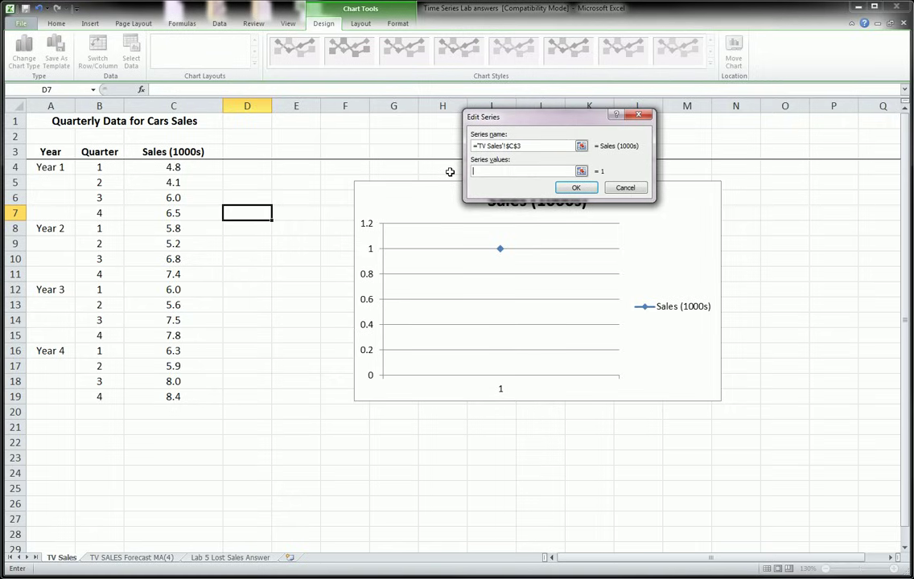
{"action": "left_click_drag", "start_coordinate": [179, 169], "coordinate": [182, 396]}
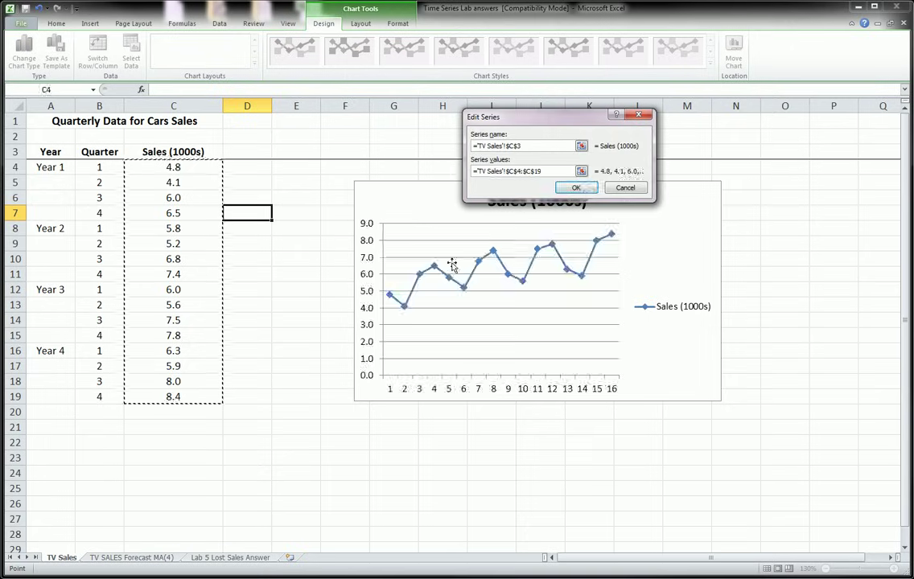
{"action": "left_click", "coordinate": [575, 188]}
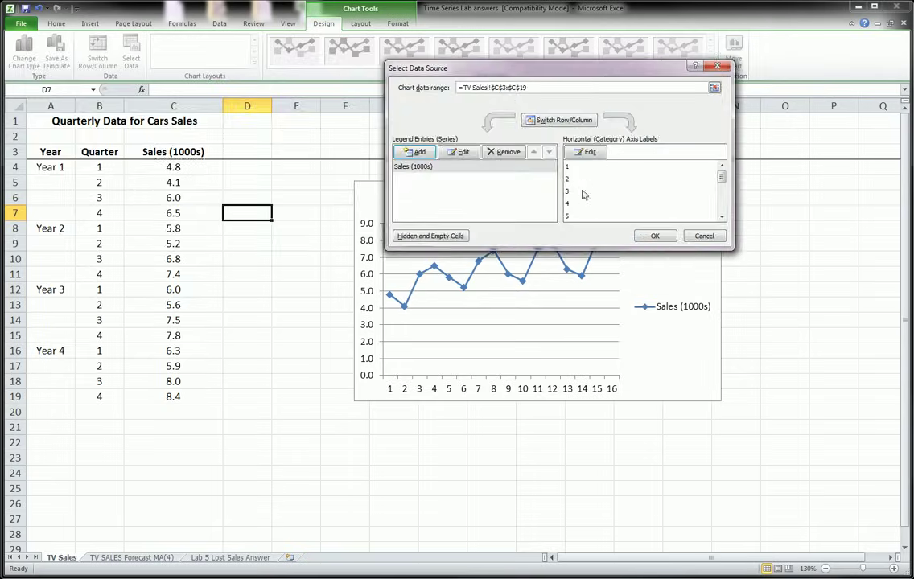
{"action": "left_click_drag", "start_coordinate": [603, 76], "coordinate": [251, 64]}
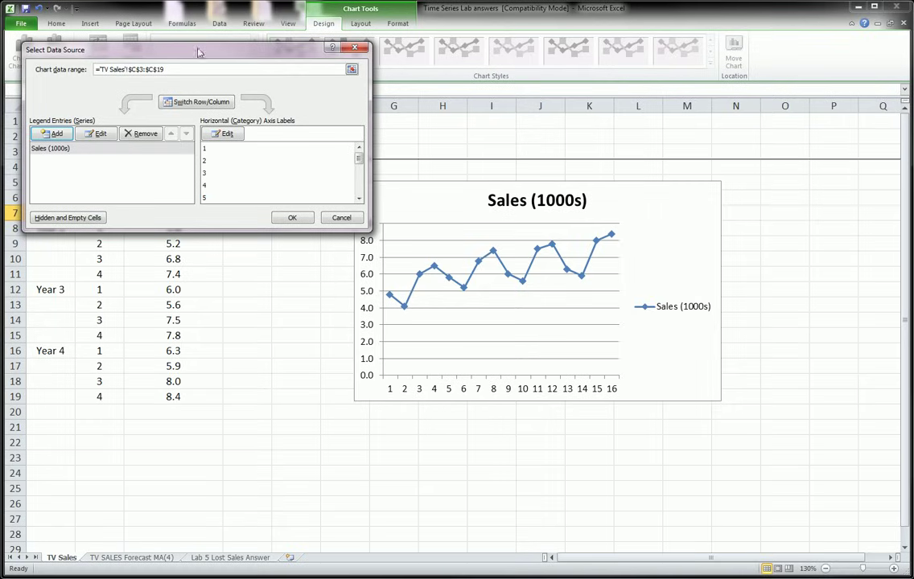
{"action": "left_click_drag", "start_coordinate": [204, 55], "coordinate": [213, 53]}
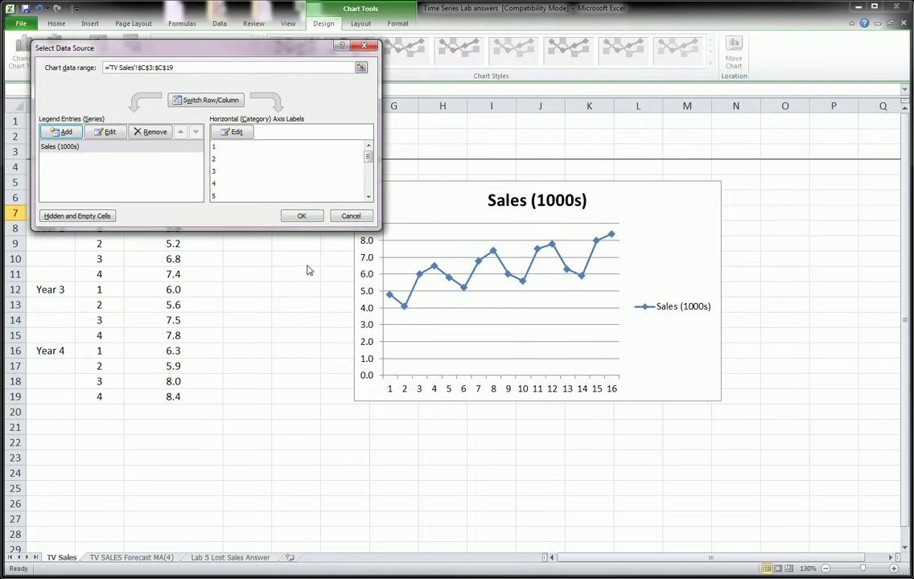
{"action": "mouse_move", "coordinate": [378, 376]}
{"action": "left_mouse_down"}
{"action": "mouse_move", "coordinate": [609, 369]}
{"action": "mouse_move", "coordinate": [608, 402]}
{"action": "mouse_move", "coordinate": [508, 416]}
{"action": "left_mouse_up"}
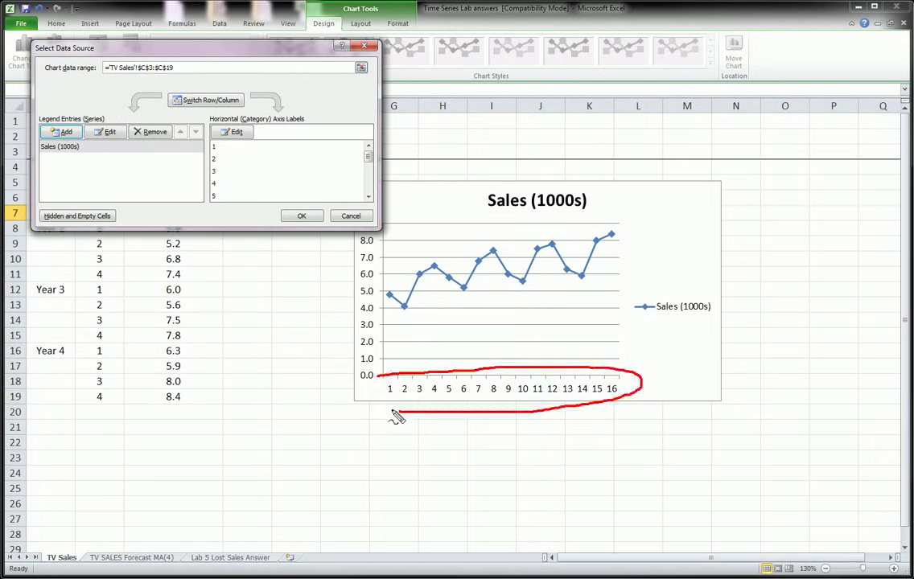
{"action": "left_click_drag", "start_coordinate": [375, 366], "coordinate": [406, 416]}
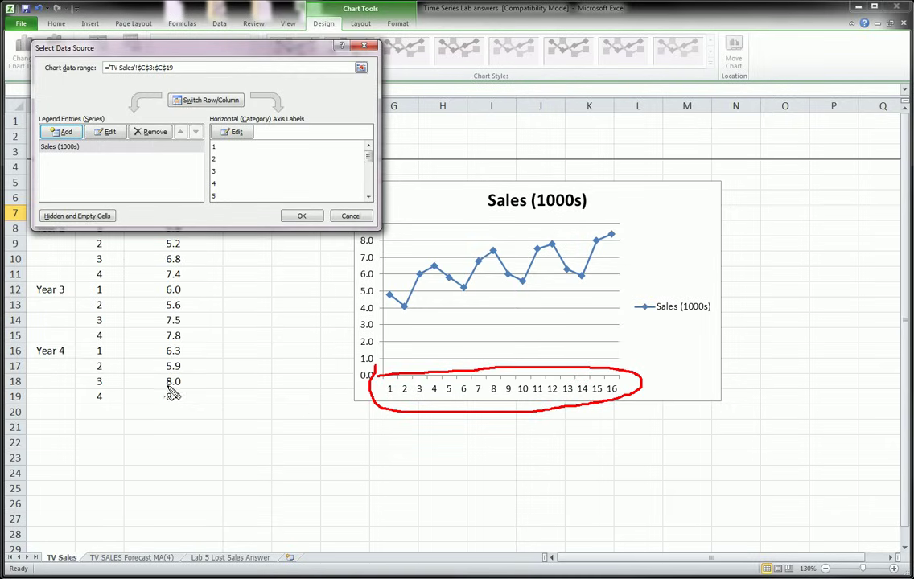
{"action": "mouse_move", "coordinate": [33, 227]}
{"action": "left_mouse_down"}
{"action": "mouse_move", "coordinate": [35, 259]}
{"action": "mouse_move", "coordinate": [100, 398]}
{"action": "mouse_move", "coordinate": [114, 261]}
{"action": "left_mouse_up"}
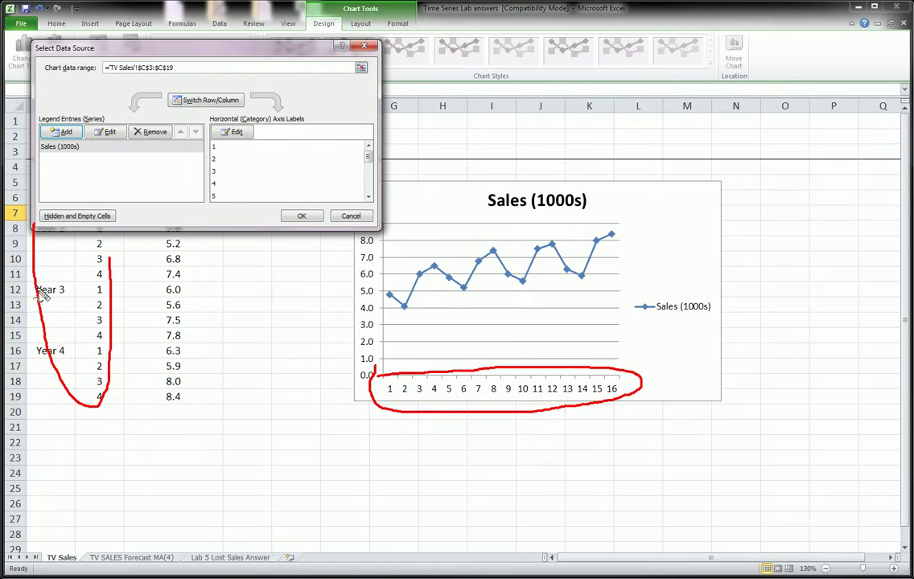
{"action": "mouse_move", "coordinate": [41, 291]}
{"action": "left_mouse_down"}
{"action": "mouse_move", "coordinate": [70, 293]}
{"action": "mouse_move", "coordinate": [50, 283]}
{"action": "mouse_move", "coordinate": [112, 316]}
{"action": "mouse_move", "coordinate": [74, 306]}
{"action": "left_mouse_up"}
{"action": "left_click_drag", "start_coordinate": [464, 385], "coordinate": [472, 395]}
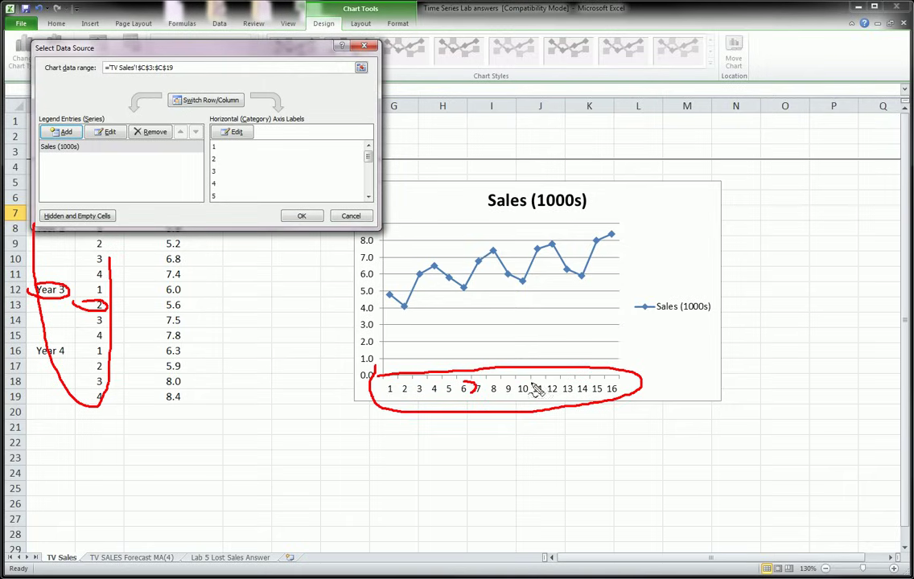
{"action": "mouse_move", "coordinate": [533, 385]}
{"action": "left_mouse_down"}
{"action": "mouse_move", "coordinate": [550, 388]}
{"action": "mouse_move", "coordinate": [532, 394]}
{"action": "mouse_move", "coordinate": [537, 301]}
{"action": "mouse_move", "coordinate": [527, 264]}
{"action": "left_mouse_up"}
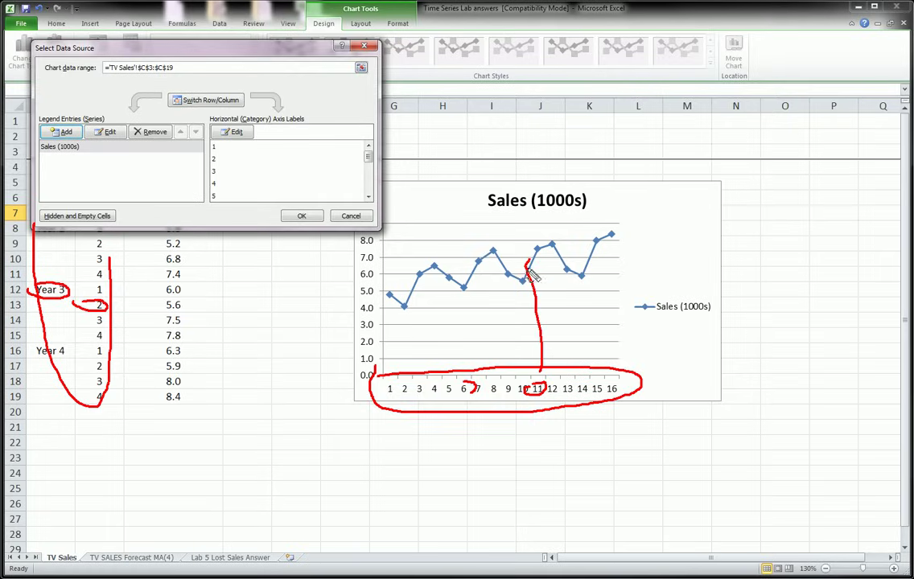
{"action": "key", "text": "Escape"}
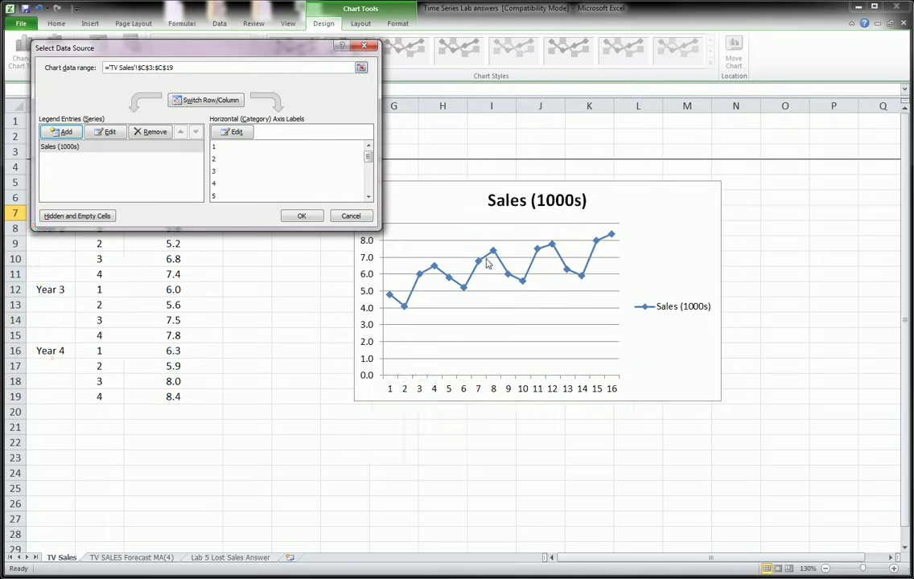
Step: Set the chart's horizontal axis labels to the year and quarter range A4:B19 and accept the data source
{"action": "left_click", "coordinate": [232, 133]}
{"action": "left_click_drag", "start_coordinate": [50, 166], "coordinate": [99, 394]}
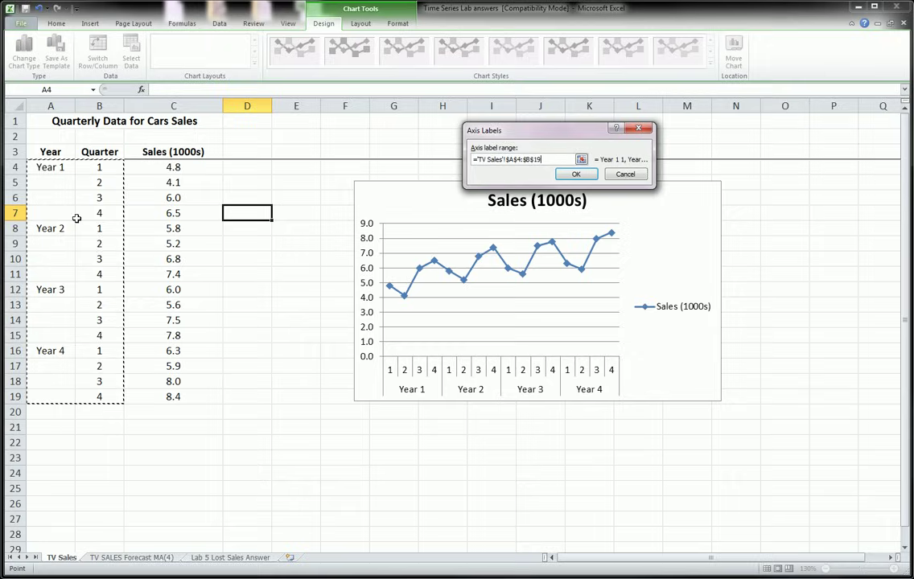
{"action": "left_click", "coordinate": [568, 176]}
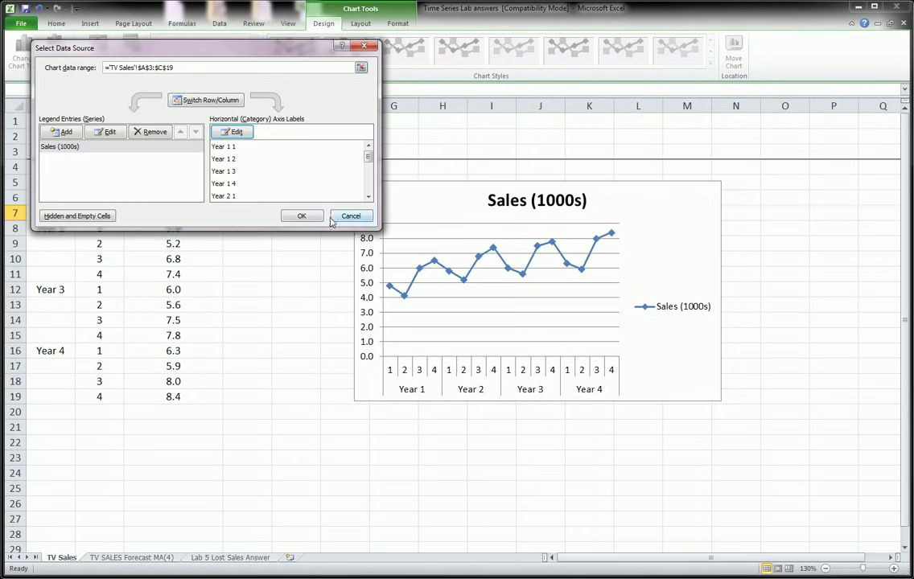
{"action": "left_click", "coordinate": [302, 217]}
Step: Change the chart title to "Time Series plot of Car Sales"
{"action": "left_click", "coordinate": [551, 206]}
{"action": "left_click_drag", "start_coordinate": [594, 207], "coordinate": [488, 207]}
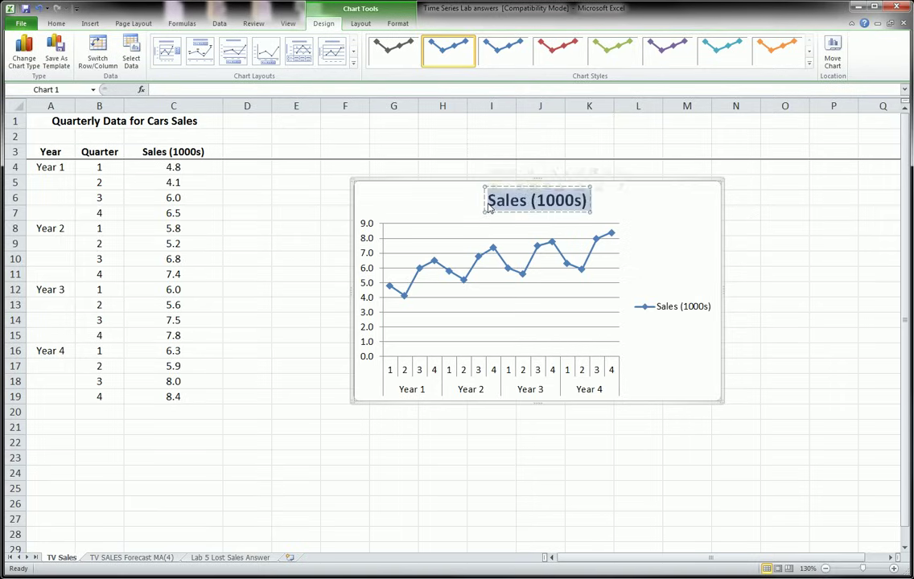
{"action": "type", "text": "Time Se"}
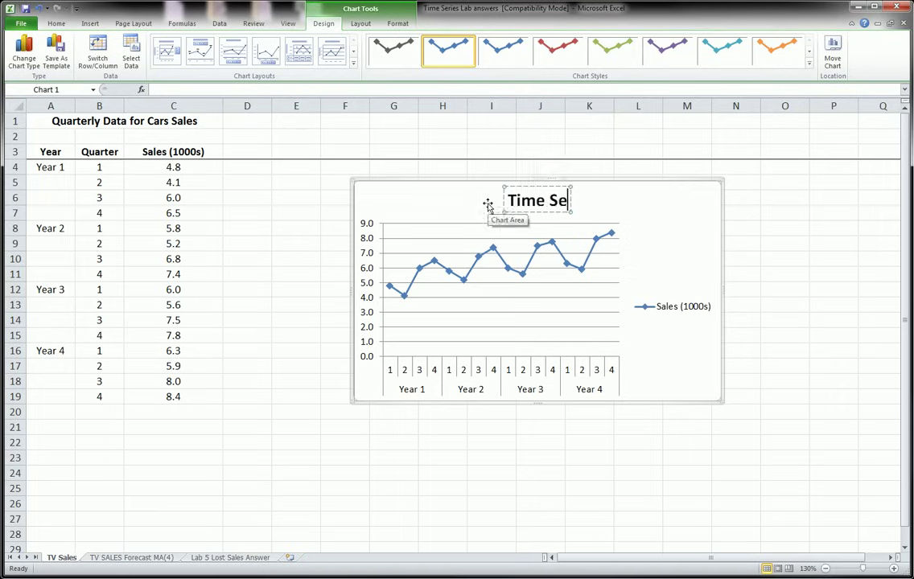
{"action": "type", "text": "ries"}
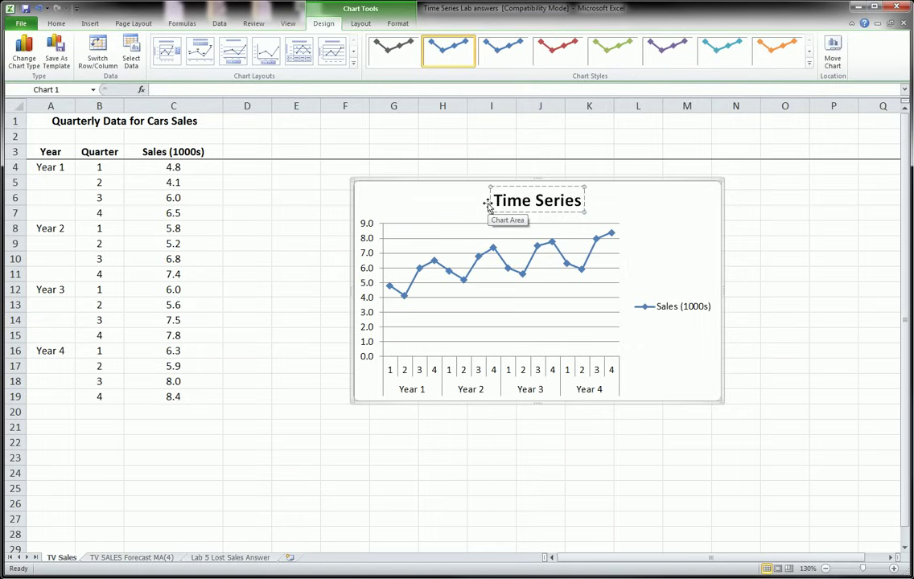
{"action": "type", "text": " plot of"}
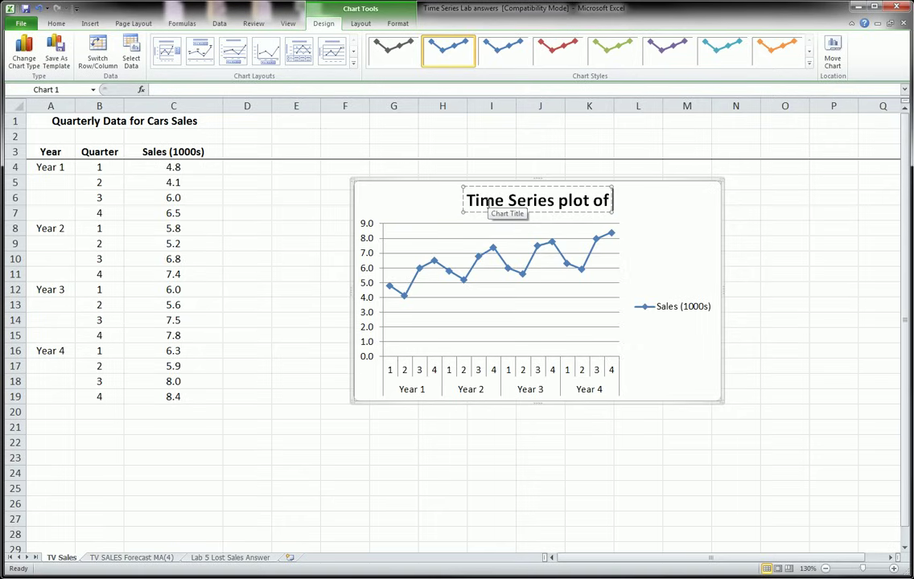
{"action": "type", "text": " dare"}
{"action": "key", "text": "BackSpace"}
{"action": "type", "text": "Sales"}
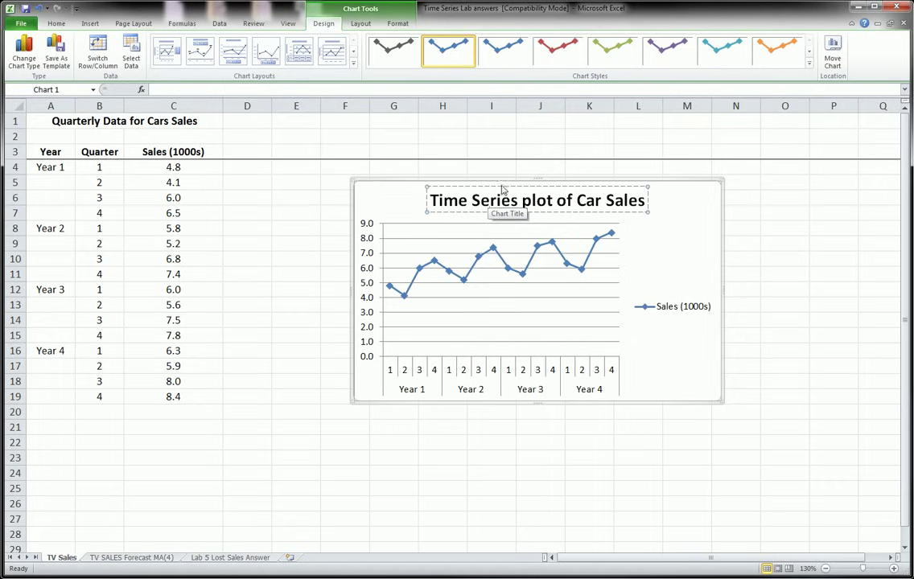
Step: Reduce the chart title's font size to 12
{"action": "left_click", "coordinate": [56, 23]}
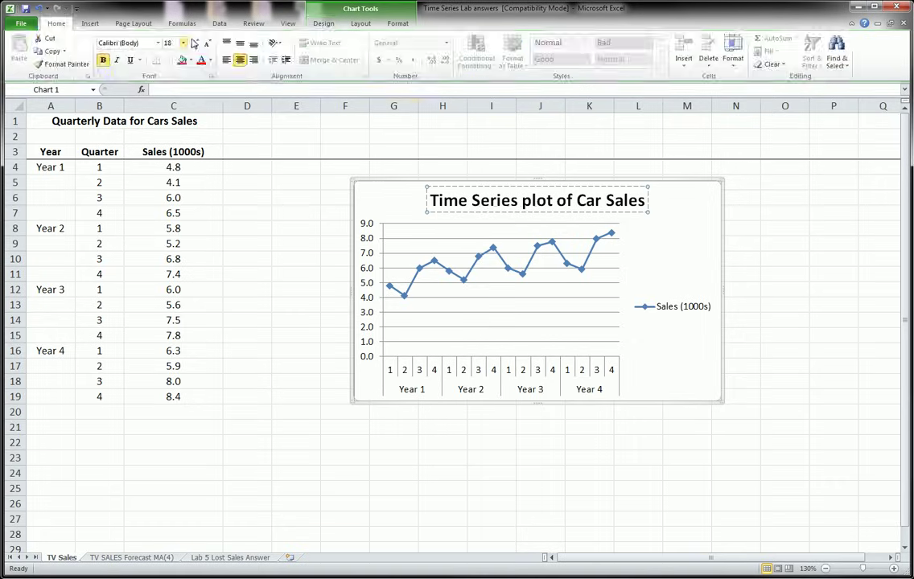
{"action": "left_click", "coordinate": [208, 44]}
{"action": "left_click", "coordinate": [208, 44]}
{"action": "left_click", "coordinate": [209, 44]}
{"action": "left_click", "coordinate": [209, 44]}
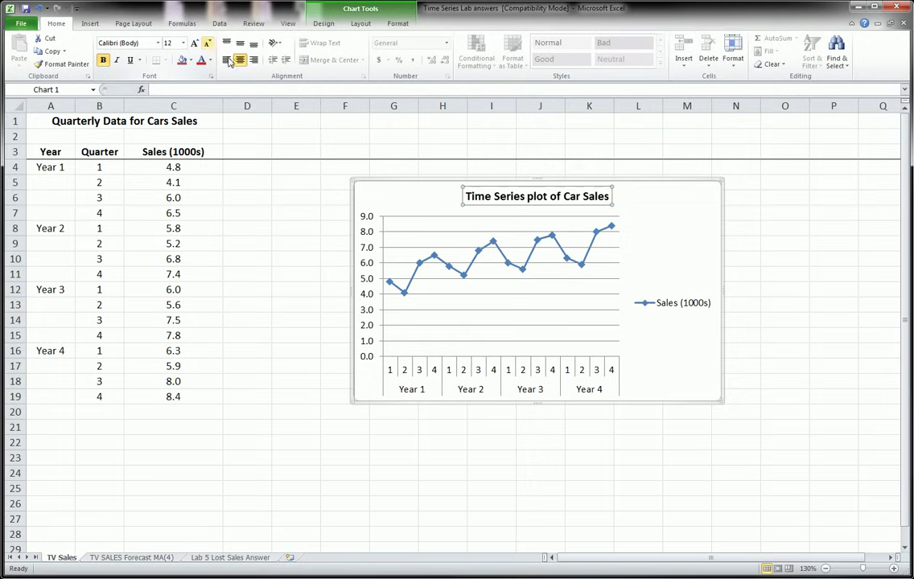
Step: Move the chart away from the sales table and enlarge it to span about columns F to P, down to row 23
{"action": "left_click", "coordinate": [675, 274]}
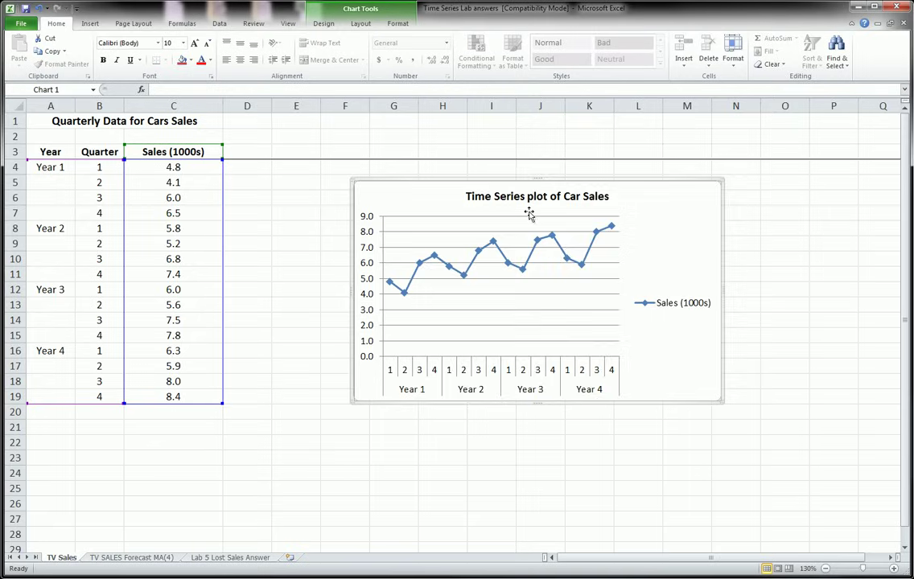
{"action": "left_click_drag", "start_coordinate": [665, 209], "coordinate": [797, 201]}
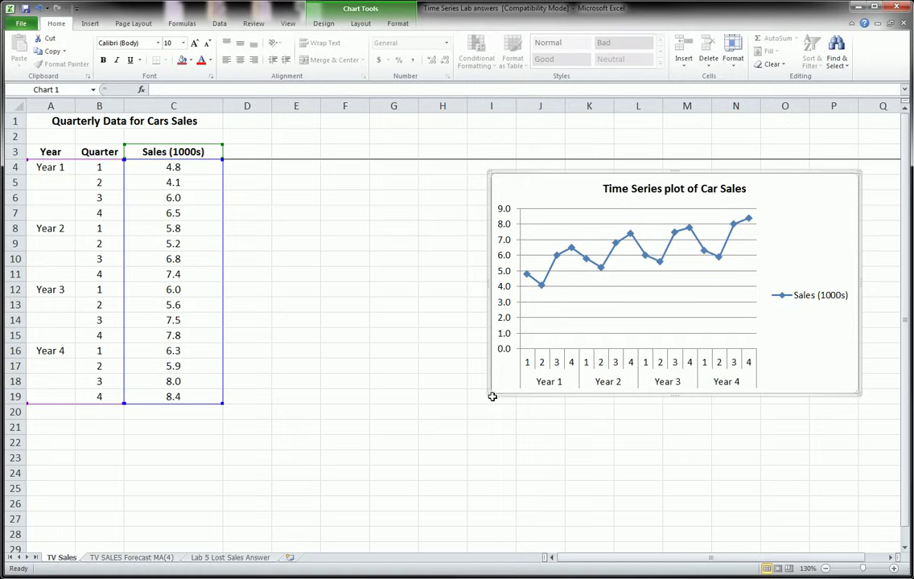
{"action": "left_click_drag", "start_coordinate": [490, 394], "coordinate": [343, 465]}
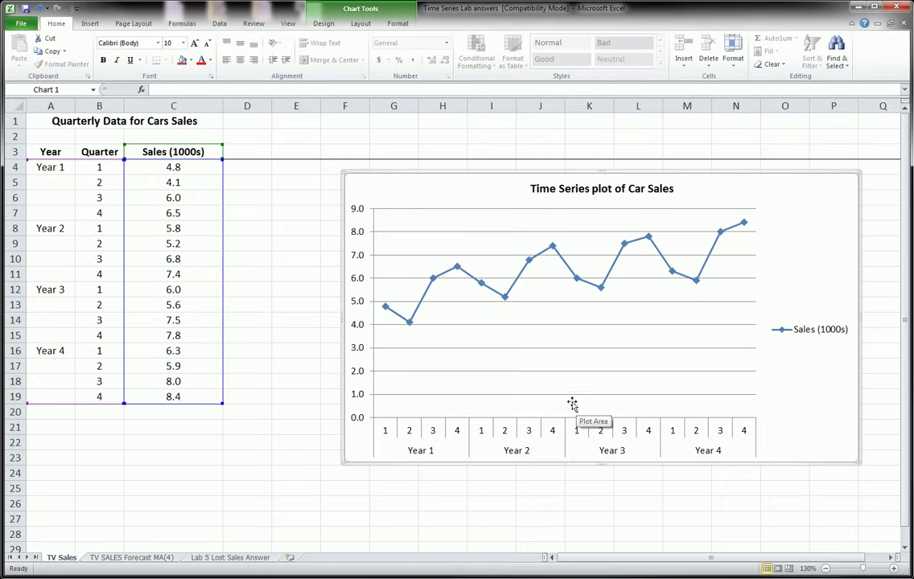
{"action": "mouse_move", "coordinate": [384, 307]}
{"action": "left_mouse_down"}
{"action": "mouse_move", "coordinate": [408, 321]}
{"action": "mouse_move", "coordinate": [455, 272]}
{"action": "mouse_move", "coordinate": [503, 300]}
{"action": "mouse_move", "coordinate": [554, 251]}
{"action": "mouse_move", "coordinate": [600, 292]}
{"action": "mouse_move", "coordinate": [650, 239]}
{"action": "mouse_move", "coordinate": [677, 268]}
{"action": "mouse_move", "coordinate": [706, 270]}
{"action": "mouse_move", "coordinate": [739, 220]}
{"action": "left_mouse_up"}
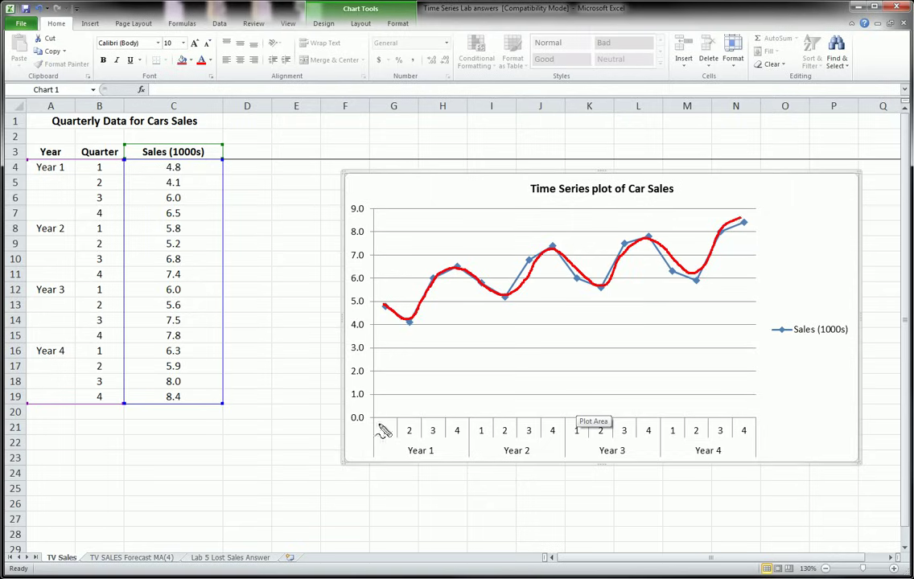
{"action": "left_click_drag", "start_coordinate": [373, 412], "coordinate": [372, 419]}
{"action": "left_click_drag", "start_coordinate": [469, 411], "coordinate": [470, 418]}
{"action": "mouse_move", "coordinate": [385, 309]}
{"action": "left_mouse_down"}
{"action": "mouse_move", "coordinate": [410, 325]}
{"action": "mouse_move", "coordinate": [450, 273]}
{"action": "mouse_move", "coordinate": [461, 275]}
{"action": "left_mouse_up"}
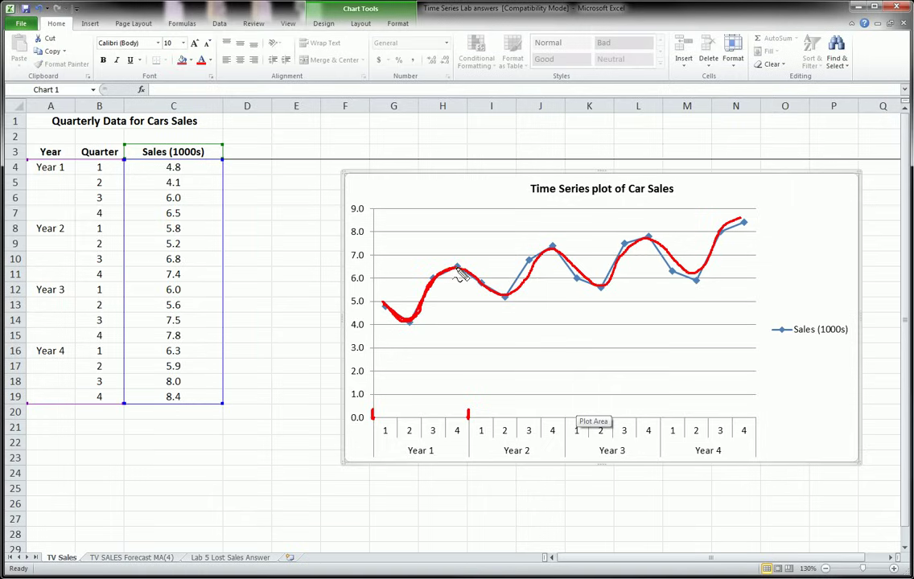
{"action": "left_click_drag", "start_coordinate": [565, 413], "coordinate": [565, 421]}
{"action": "mouse_move", "coordinate": [484, 292]}
{"action": "left_mouse_down"}
{"action": "mouse_move", "coordinate": [514, 298]}
{"action": "mouse_move", "coordinate": [554, 257]}
{"action": "mouse_move", "coordinate": [600, 295]}
{"action": "mouse_move", "coordinate": [639, 243]}
{"action": "mouse_move", "coordinate": [695, 273]}
{"action": "mouse_move", "coordinate": [712, 252]}
{"action": "left_mouse_up"}
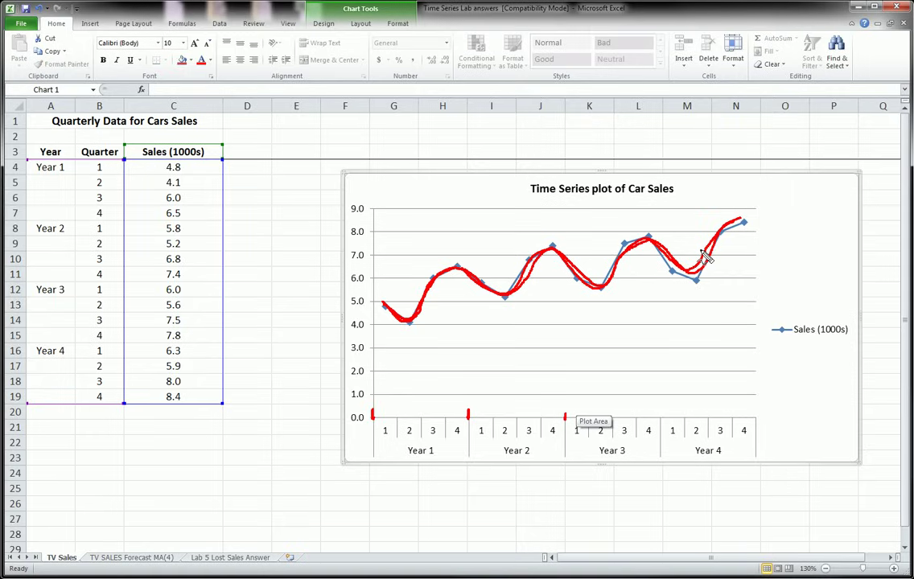
{"action": "left_click_drag", "start_coordinate": [469, 398], "coordinate": [469, 407]}
{"action": "mouse_move", "coordinate": [508, 295]}
{"action": "left_mouse_down"}
{"action": "mouse_move", "coordinate": [563, 249]}
{"action": "mouse_move", "coordinate": [596, 290]}
{"action": "mouse_move", "coordinate": [648, 240]}
{"action": "mouse_move", "coordinate": [680, 266]}
{"action": "mouse_move", "coordinate": [728, 238]}
{"action": "left_mouse_up"}
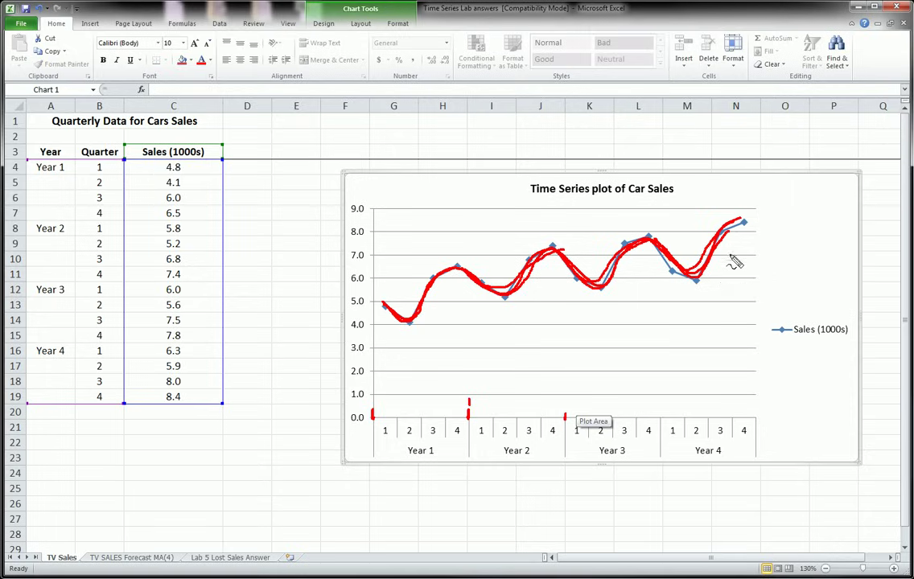
{"action": "key", "text": "Escape"}
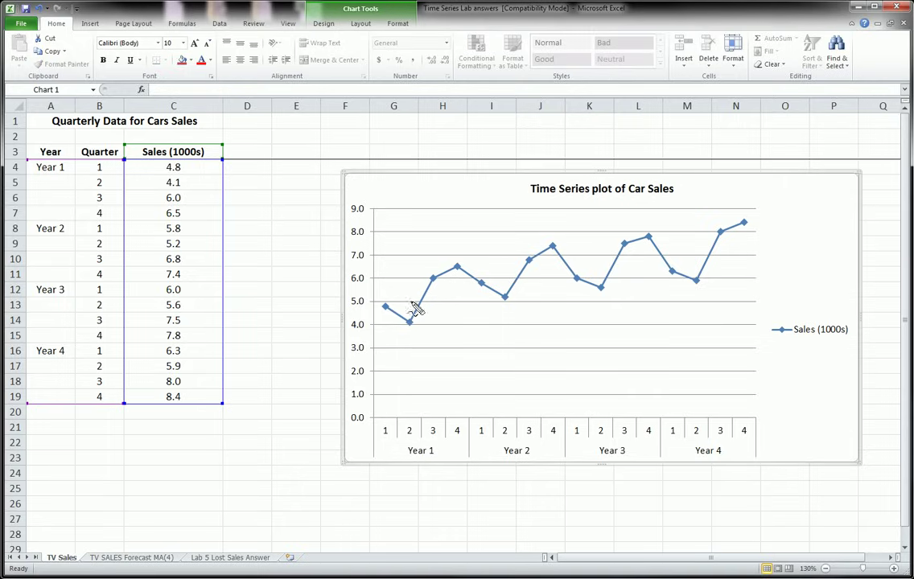
{"action": "left_click_drag", "start_coordinate": [373, 320], "coordinate": [752, 235]}
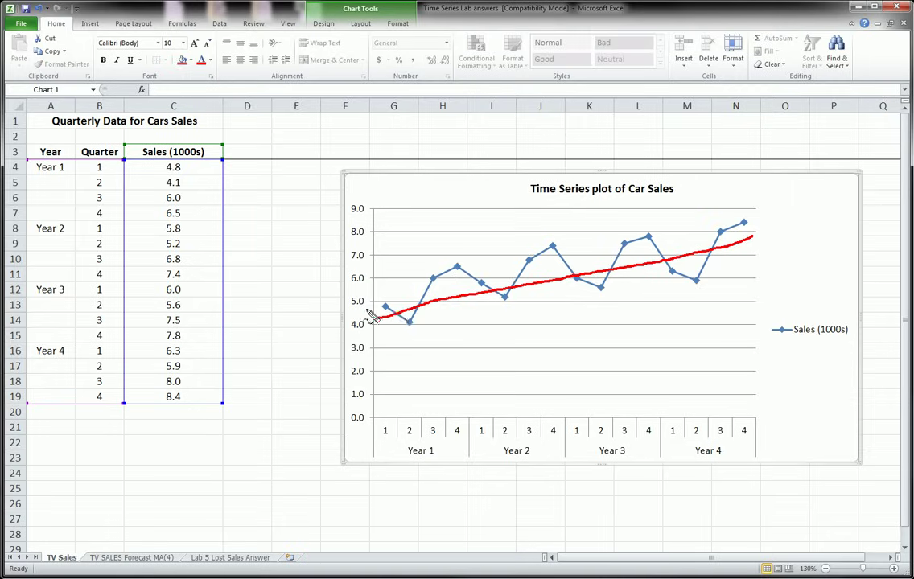
{"action": "mouse_move", "coordinate": [382, 301]}
{"action": "left_mouse_down"}
{"action": "mouse_move", "coordinate": [412, 320]}
{"action": "mouse_move", "coordinate": [459, 279]}
{"action": "mouse_move", "coordinate": [502, 296]}
{"action": "mouse_move", "coordinate": [524, 275]}
{"action": "mouse_move", "coordinate": [578, 258]}
{"action": "mouse_move", "coordinate": [591, 277]}
{"action": "mouse_move", "coordinate": [620, 256]}
{"action": "mouse_move", "coordinate": [726, 252]}
{"action": "mouse_move", "coordinate": [746, 222]}
{"action": "left_mouse_up"}
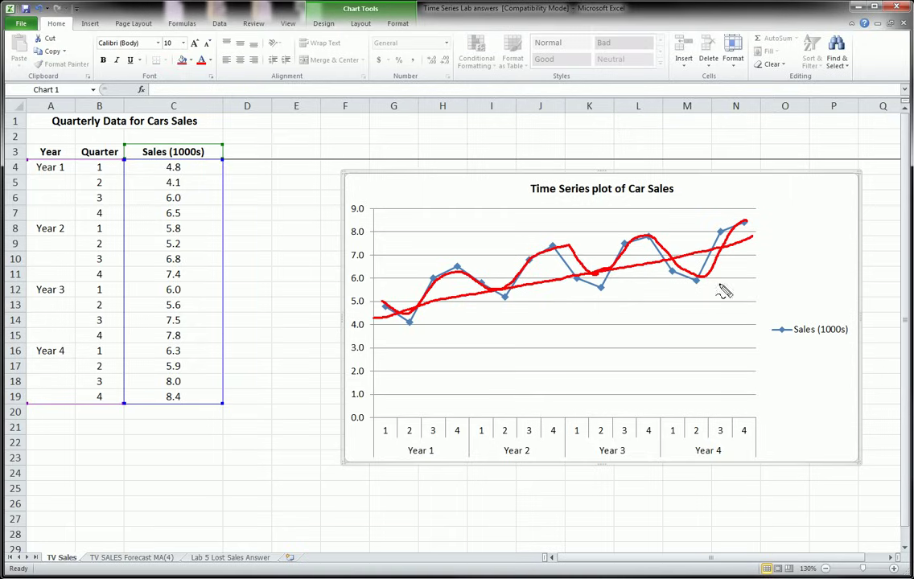
{"action": "key", "text": "Escape"}
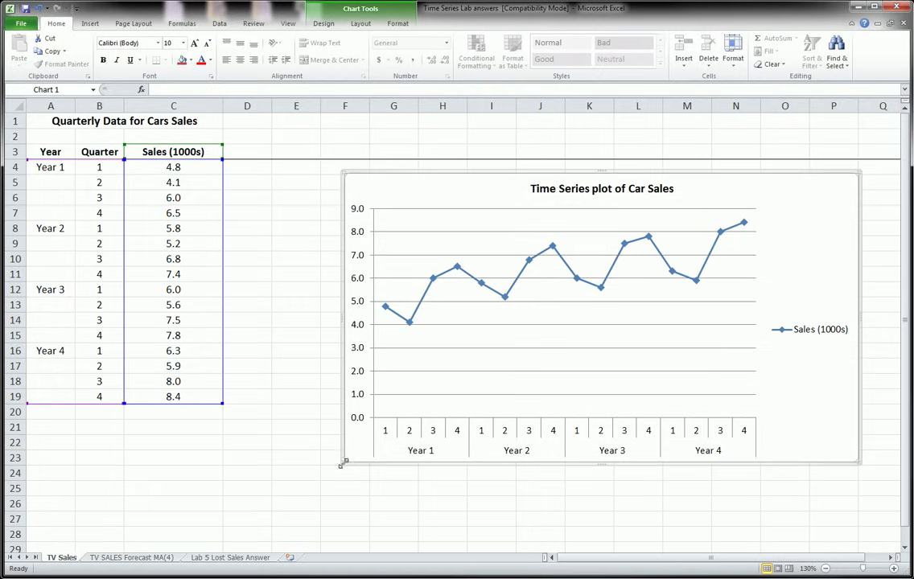
Step: Shrink the chart and place it around columns K to Q, rows 3 to 17, leaving cell A2 selected
{"action": "left_click_drag", "start_coordinate": [345, 462], "coordinate": [561, 407]}
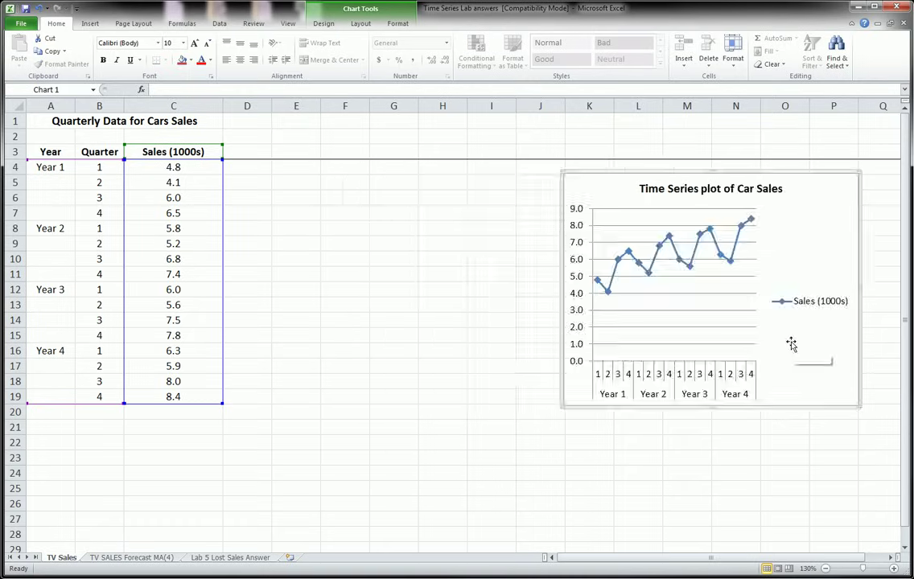
{"action": "left_click_drag", "start_coordinate": [788, 339], "coordinate": [818, 306]}
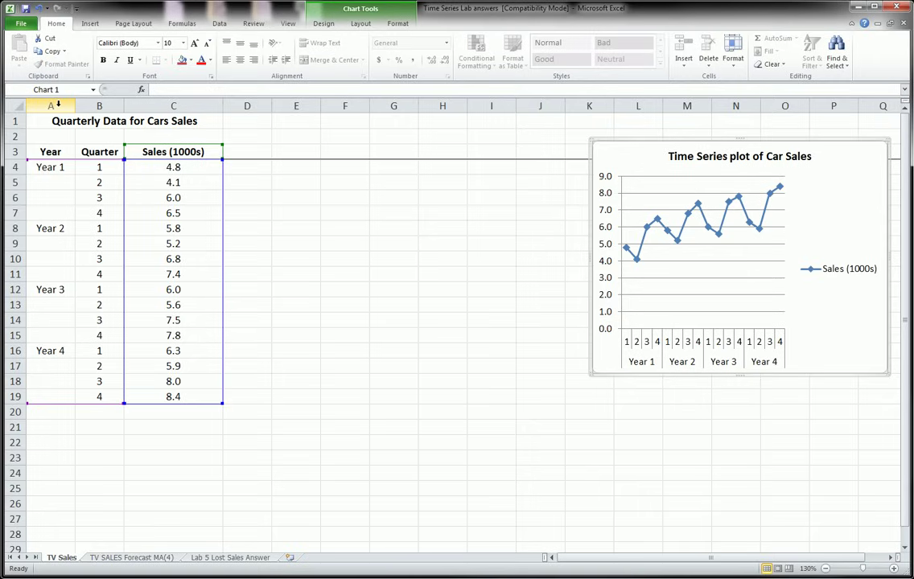
{"action": "left_click", "coordinate": [68, 134]}
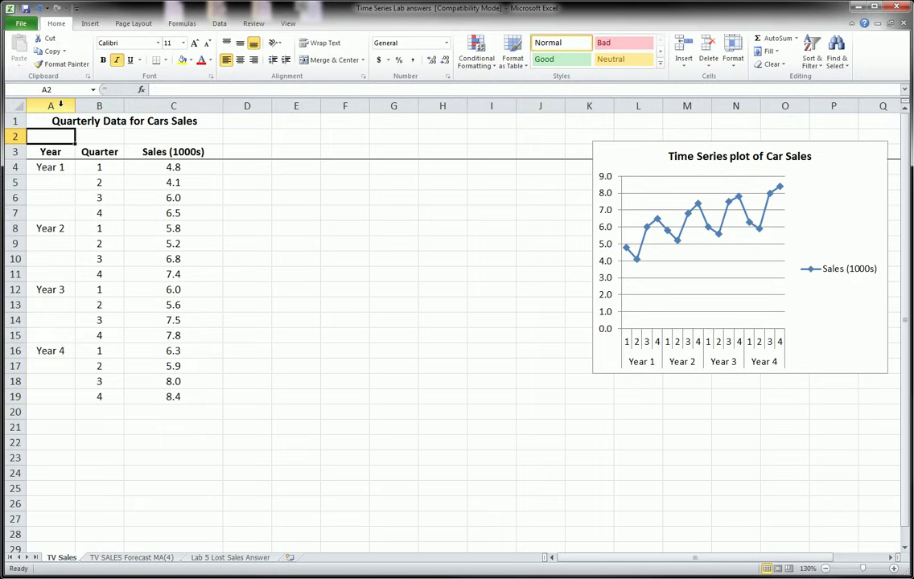
Step: Insert a new column before the Year column and enter the heading "t" in cell A3
{"action": "left_click", "coordinate": [60, 103]}
{"action": "right_click", "coordinate": [61, 105]}
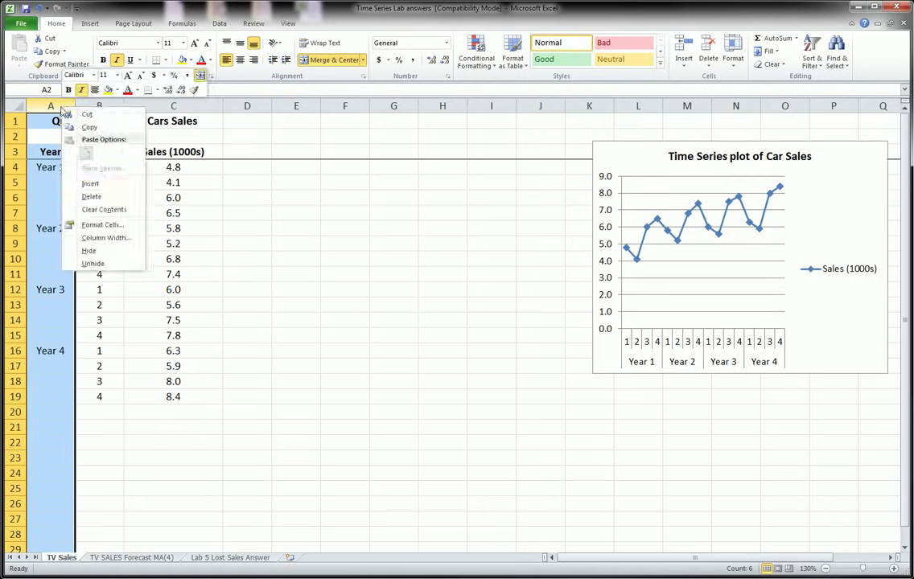
{"action": "left_click", "coordinate": [95, 184]}
{"action": "left_click", "coordinate": [71, 152]}
{"action": "type", "text": "t"}
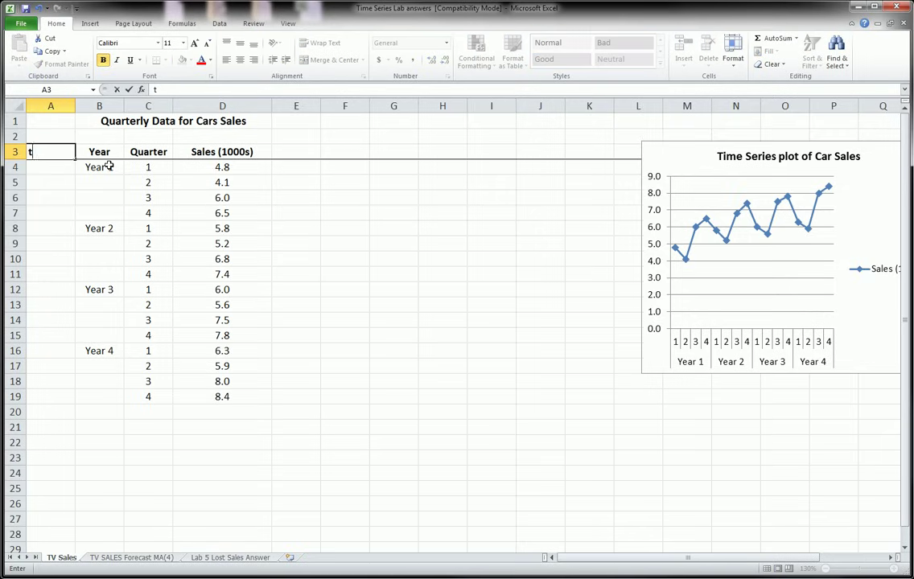
{"action": "key", "text": "Return"}
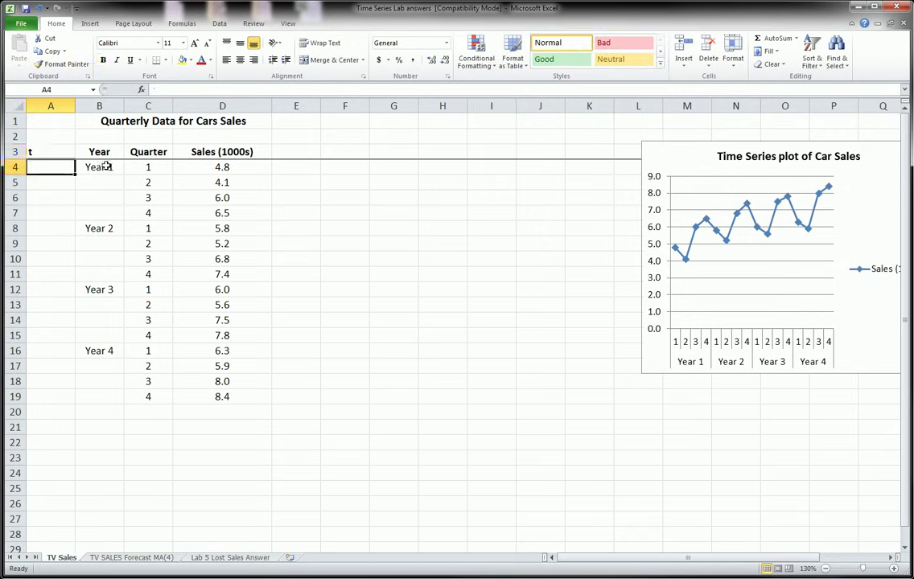
Step: Center the contents of the whole column A
{"action": "left_click_drag", "start_coordinate": [65, 153], "coordinate": [51, 469]}
{"action": "left_click", "coordinate": [48, 105]}
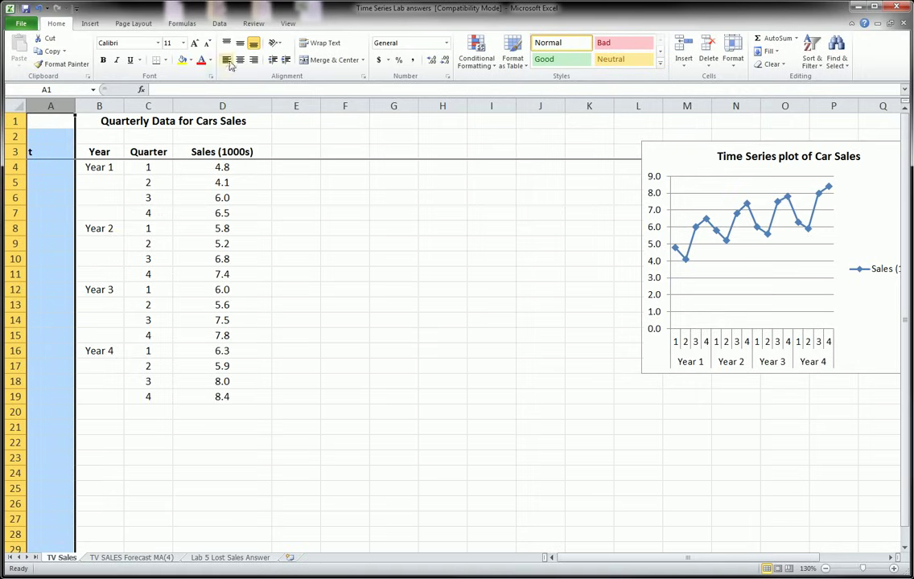
{"action": "left_click", "coordinate": [239, 61]}
Step: Number the periods from 1 to 16 in cells A4:A19 with a filled series
{"action": "left_click", "coordinate": [67, 167]}
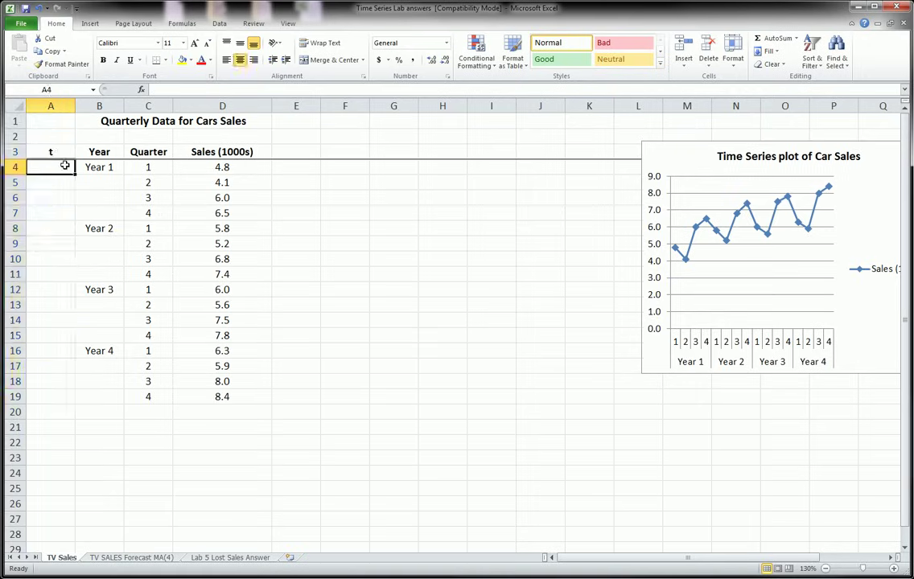
{"action": "type", "text": "1"}
{"action": "key", "text": "Return"}
{"action": "type", "text": "2"}
{"action": "key", "text": "Return"}
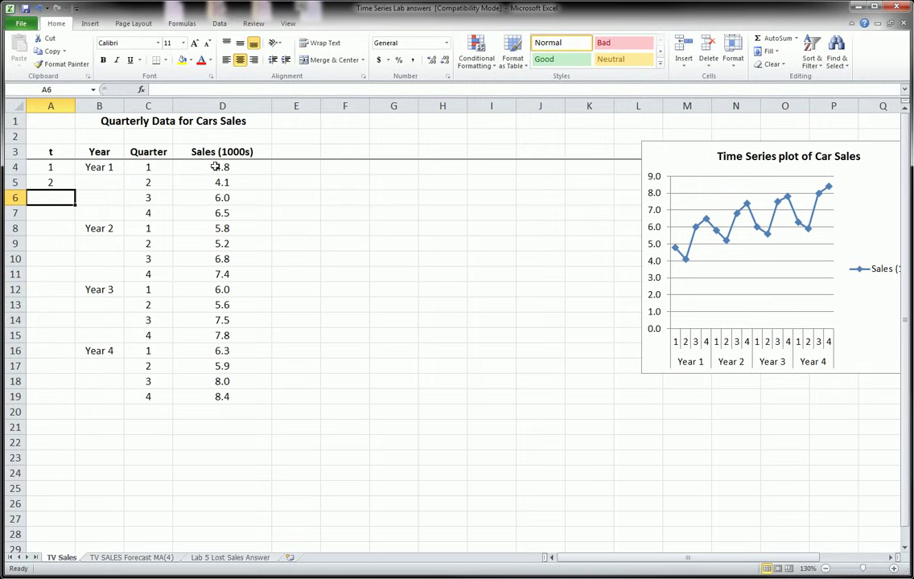
{"action": "left_click", "coordinate": [188, 166]}
{"action": "left_click_drag", "start_coordinate": [189, 167], "coordinate": [107, 166]}
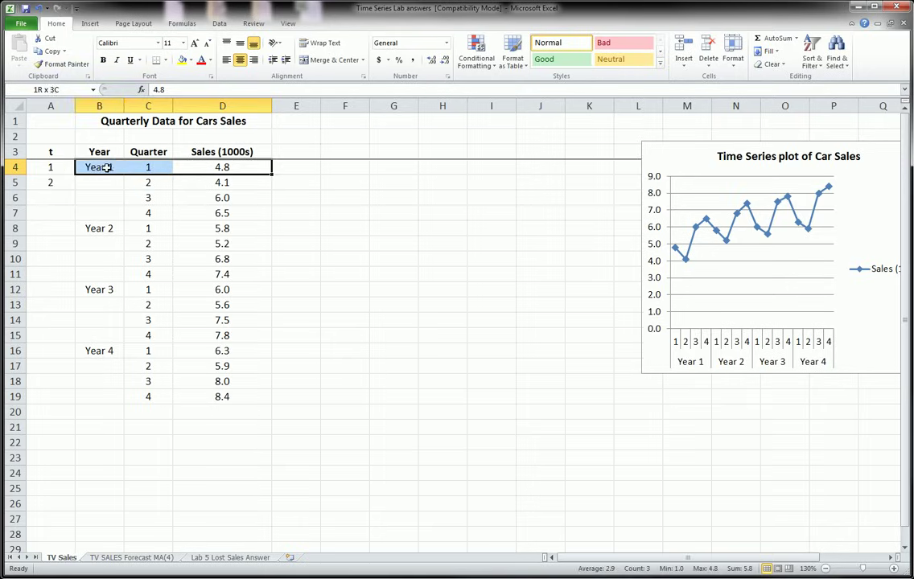
{"action": "left_click", "coordinate": [62, 168]}
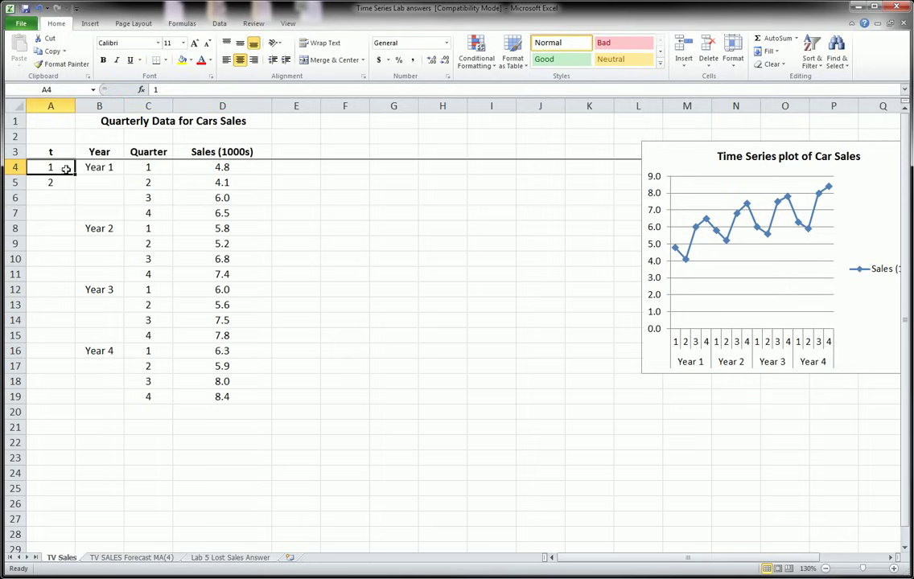
{"action": "left_click_drag", "start_coordinate": [74, 173], "coordinate": [56, 411]}
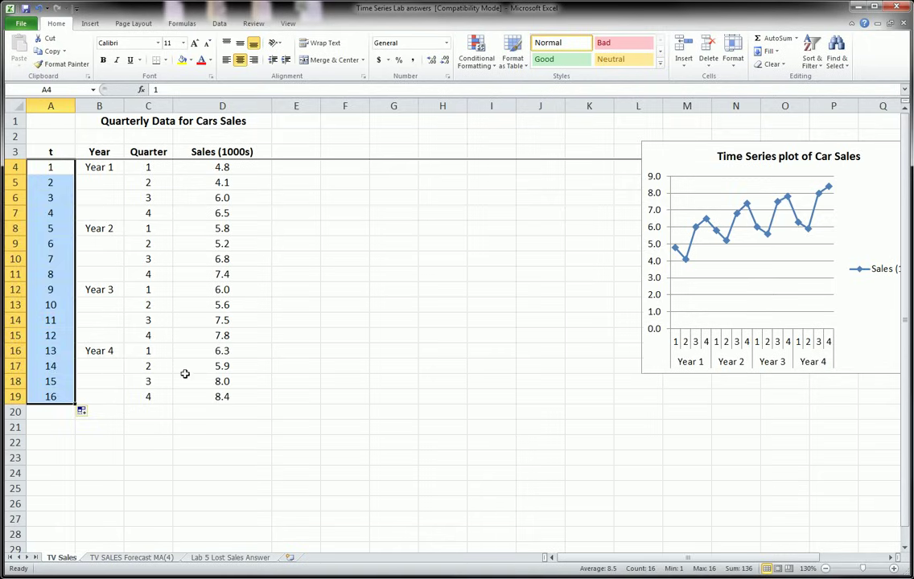
Step: Narrow column A to about half its width and select the empty heading cell E3 beside Sales (1000s)
{"action": "left_click_drag", "start_coordinate": [50, 167], "coordinate": [78, 398]}
{"action": "left_click_drag", "start_coordinate": [75, 105], "coordinate": [49, 108]}
{"action": "left_click", "coordinate": [145, 244]}
{"action": "left_click", "coordinate": [40, 152]}
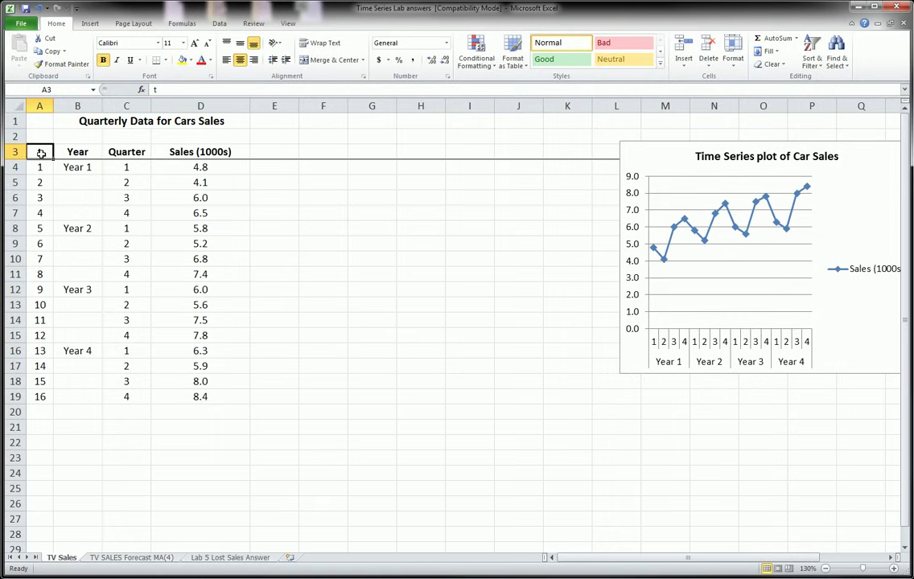
{"action": "left_click", "coordinate": [262, 153]}
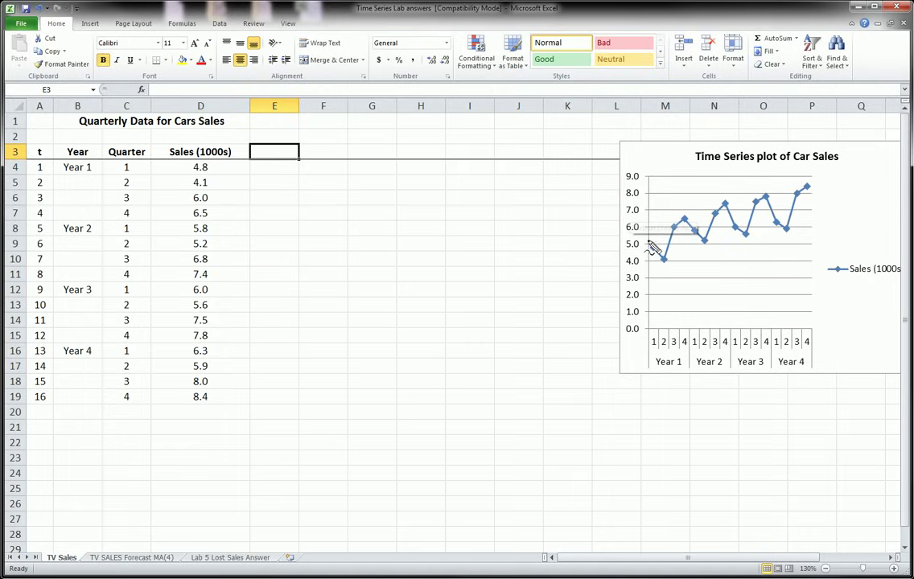
{"action": "mouse_move", "coordinate": [648, 242]}
{"action": "left_mouse_down"}
{"action": "mouse_move", "coordinate": [658, 250]}
{"action": "mouse_move", "coordinate": [717, 227]}
{"action": "mouse_move", "coordinate": [755, 239]}
{"action": "mouse_move", "coordinate": [770, 208]}
{"action": "mouse_move", "coordinate": [820, 190]}
{"action": "left_mouse_up"}
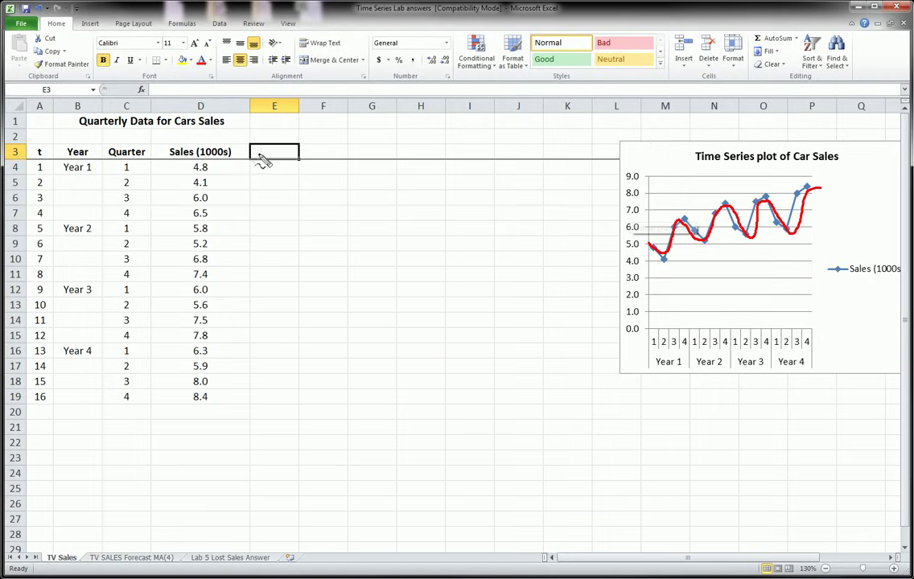
{"action": "mouse_move", "coordinate": [263, 126]}
{"action": "left_mouse_down"}
{"action": "mouse_move", "coordinate": [245, 141]}
{"action": "mouse_move", "coordinate": [310, 129]}
{"action": "mouse_move", "coordinate": [292, 140]}
{"action": "mouse_move", "coordinate": [256, 125]}
{"action": "mouse_move", "coordinate": [331, 126]}
{"action": "mouse_move", "coordinate": [323, 123]}
{"action": "left_mouse_up"}
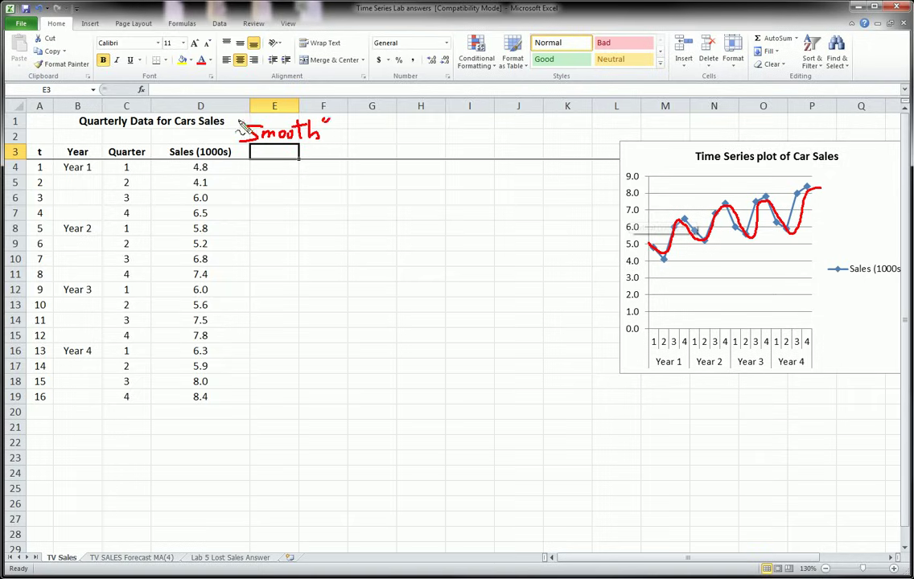
{"action": "left_click_drag", "start_coordinate": [233, 126], "coordinate": [231, 120]}
{"action": "left_click_drag", "start_coordinate": [240, 124], "coordinate": [238, 119]}
{"action": "mouse_move", "coordinate": [272, 150]}
{"action": "left_mouse_down"}
{"action": "mouse_move", "coordinate": [274, 171]}
{"action": "mouse_move", "coordinate": [279, 163]}
{"action": "left_mouse_up"}
{"action": "left_click_drag", "start_coordinate": [640, 248], "coordinate": [828, 191]}
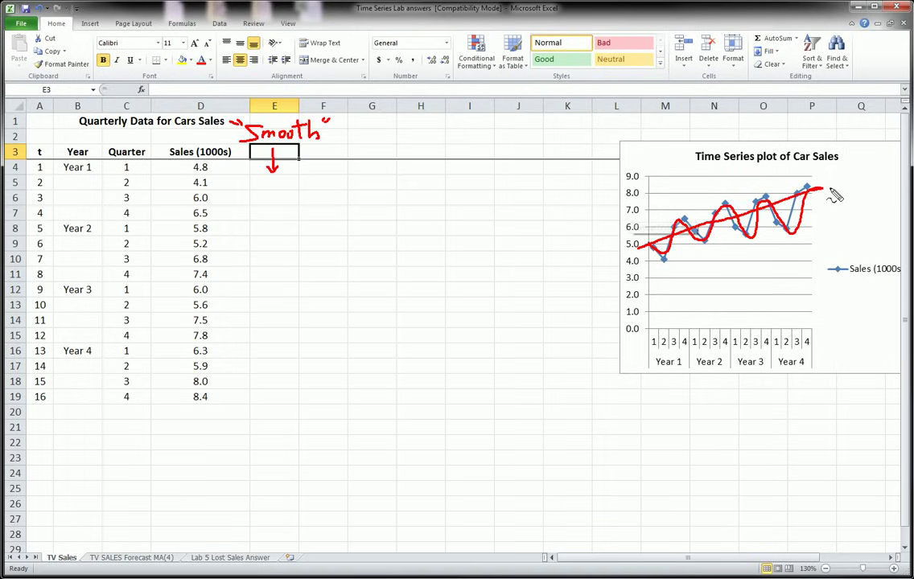
{"action": "key", "text": "Escape"}
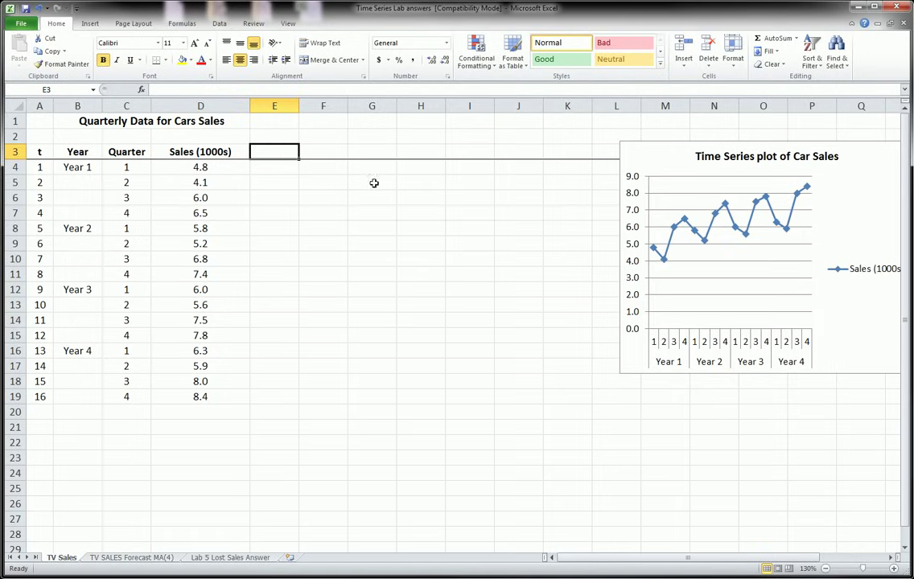
{"action": "left_click_drag", "start_coordinate": [193, 165], "coordinate": [215, 212]}
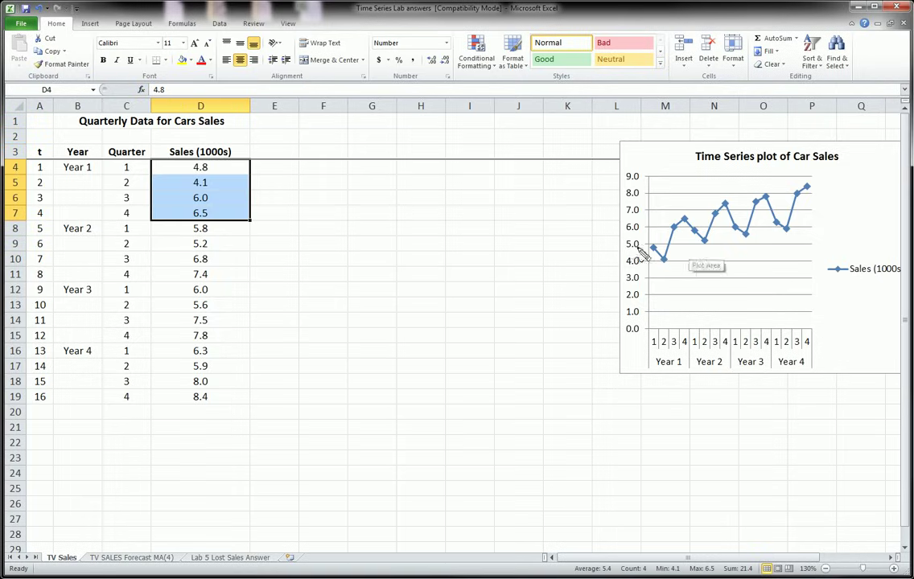
{"action": "mouse_move", "coordinate": [648, 244]}
{"action": "left_mouse_down"}
{"action": "mouse_move", "coordinate": [673, 257]}
{"action": "mouse_move", "coordinate": [685, 218]}
{"action": "mouse_move", "coordinate": [711, 234]}
{"action": "mouse_move", "coordinate": [728, 208]}
{"action": "mouse_move", "coordinate": [747, 238]}
{"action": "mouse_move", "coordinate": [766, 196]}
{"action": "left_mouse_up"}
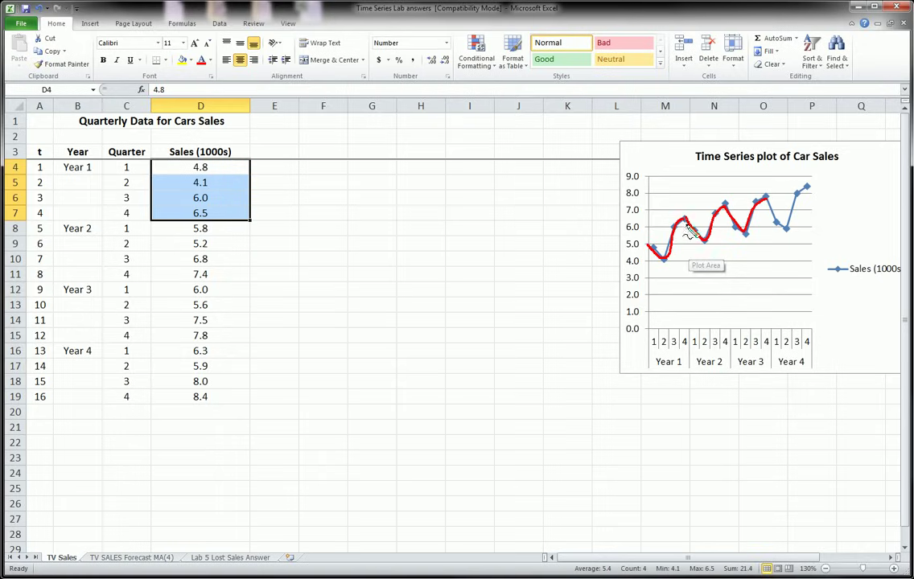
{"action": "left_click_drag", "start_coordinate": [645, 244], "coordinate": [648, 246]}
{"action": "left_click_drag", "start_coordinate": [652, 322], "coordinate": [686, 327]}
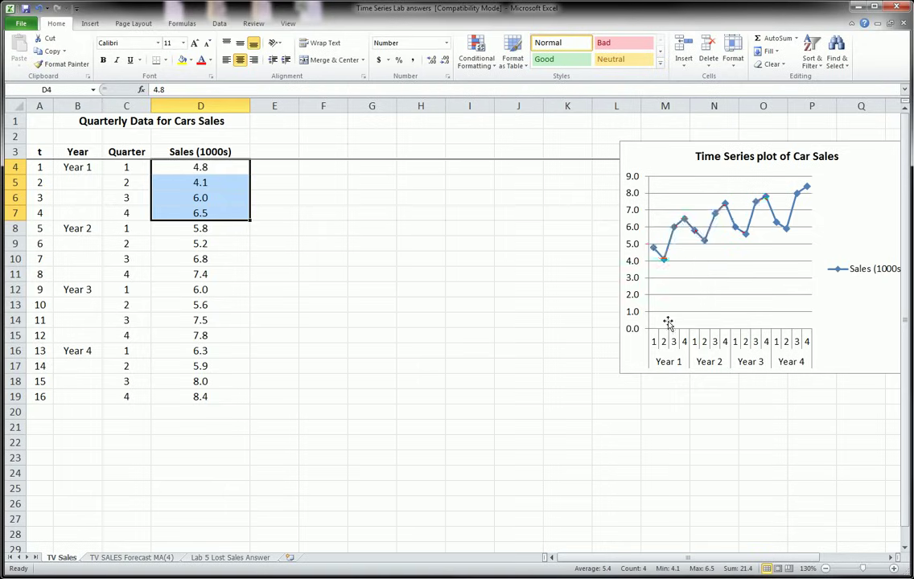
Step: Enter the heading "MA(4)" in cell E3 beside Sales (1000s)
{"action": "left_click", "coordinate": [273, 152]}
{"action": "type", "text": "MA(4)"}
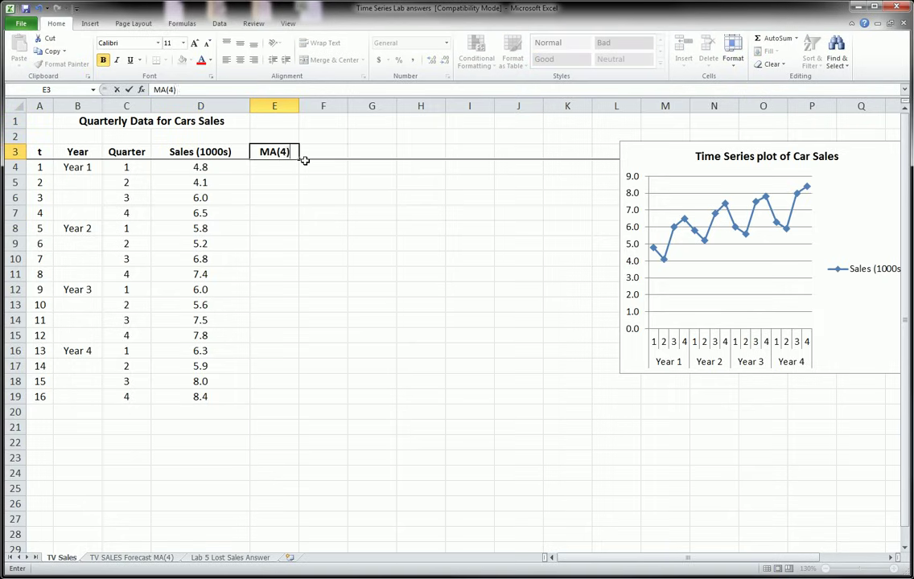
{"action": "key", "text": "Return"}
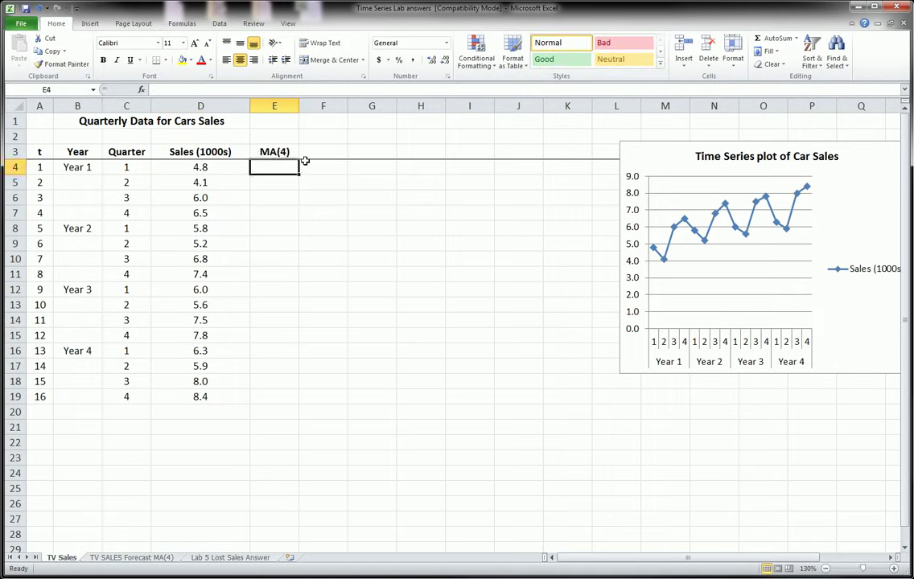
Step: Enter the formula =average(D4:D7) in cell E6 to compute the first four-quarter moving average
{"action": "key", "text": "Down"}
{"action": "key", "text": "Down"}
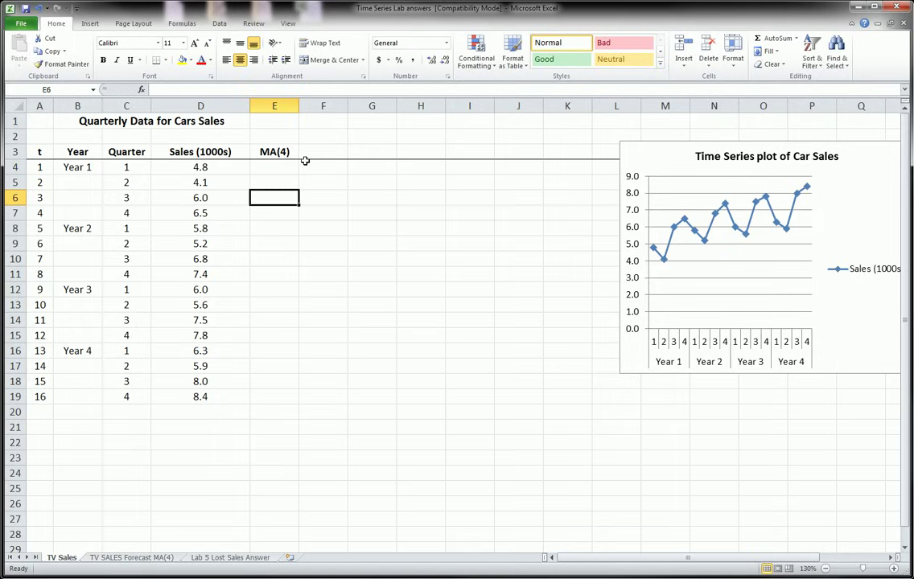
{"action": "type", "text": "=average("}
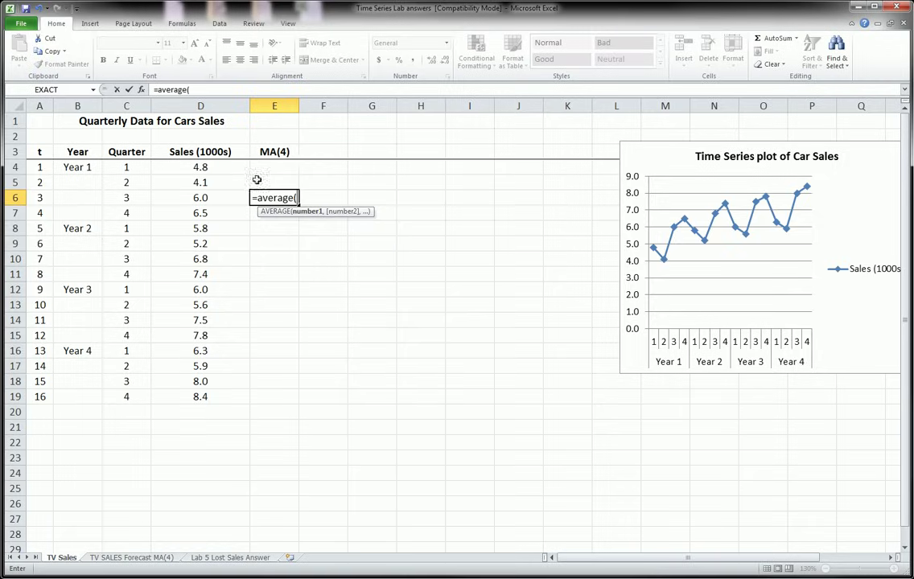
{"action": "left_click_drag", "start_coordinate": [228, 166], "coordinate": [228, 211]}
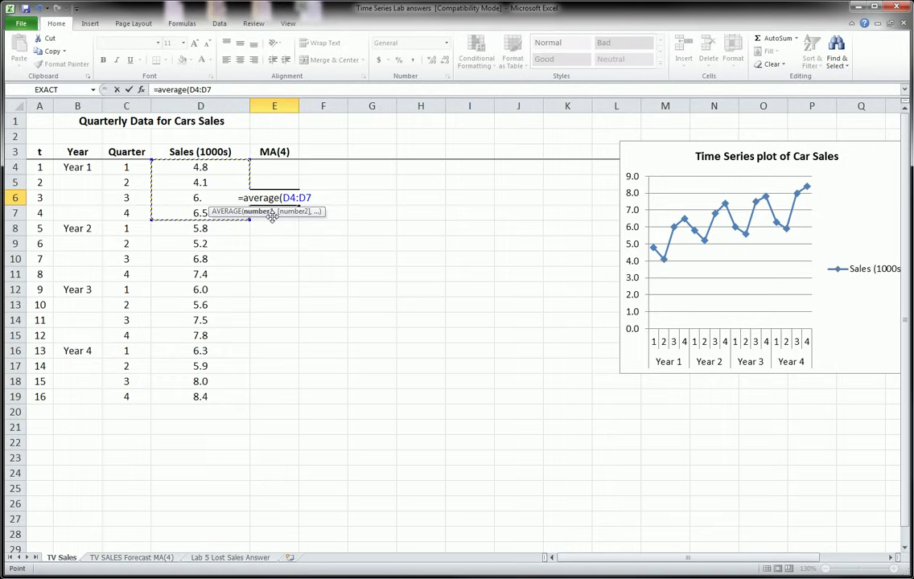
{"action": "type", "text": ")"}
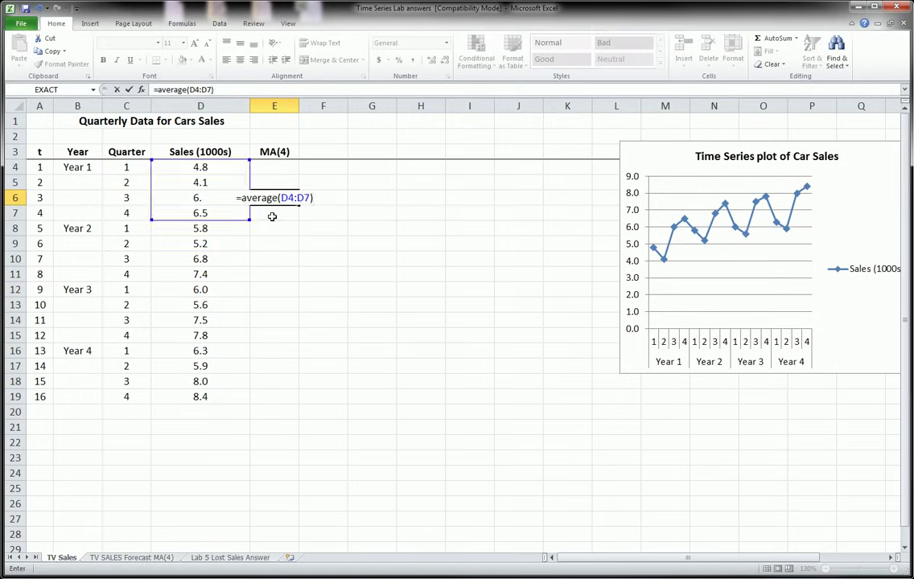
{"action": "key", "text": "Return"}
Step: Fill the moving average formula from E6 down through cell E19
{"action": "left_click", "coordinate": [271, 196]}
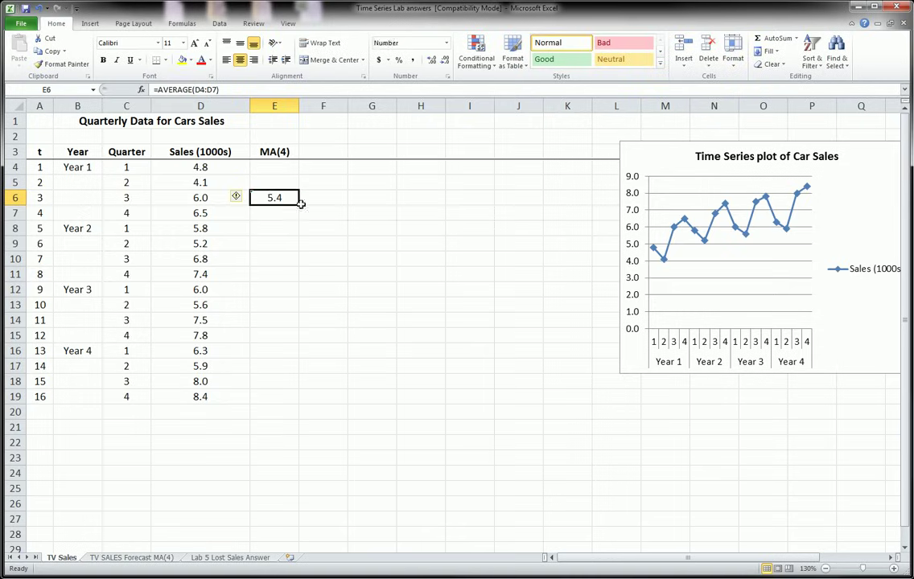
{"action": "left_click_drag", "start_coordinate": [299, 205], "coordinate": [298, 385]}
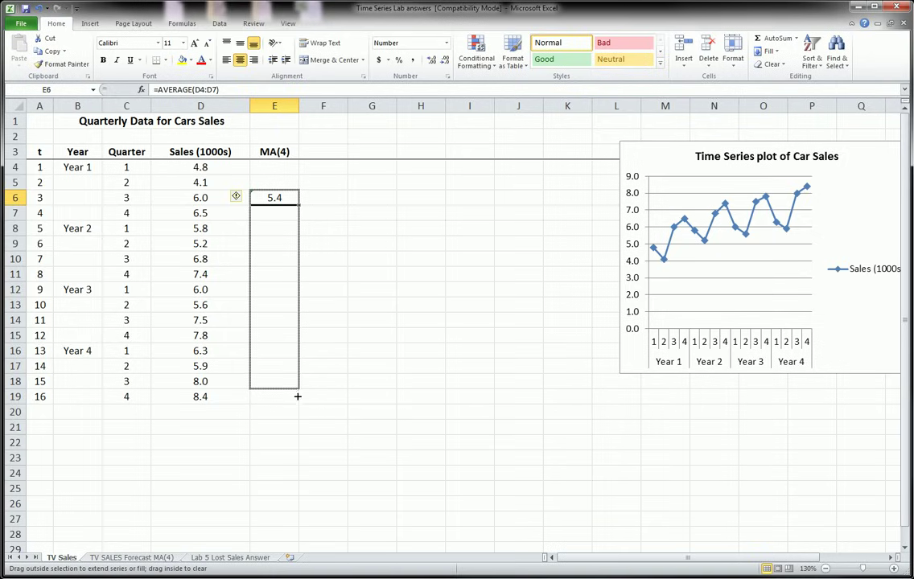
{"action": "left_click_drag", "start_coordinate": [295, 393], "coordinate": [298, 400]}
{"action": "left_click", "coordinate": [276, 431]}
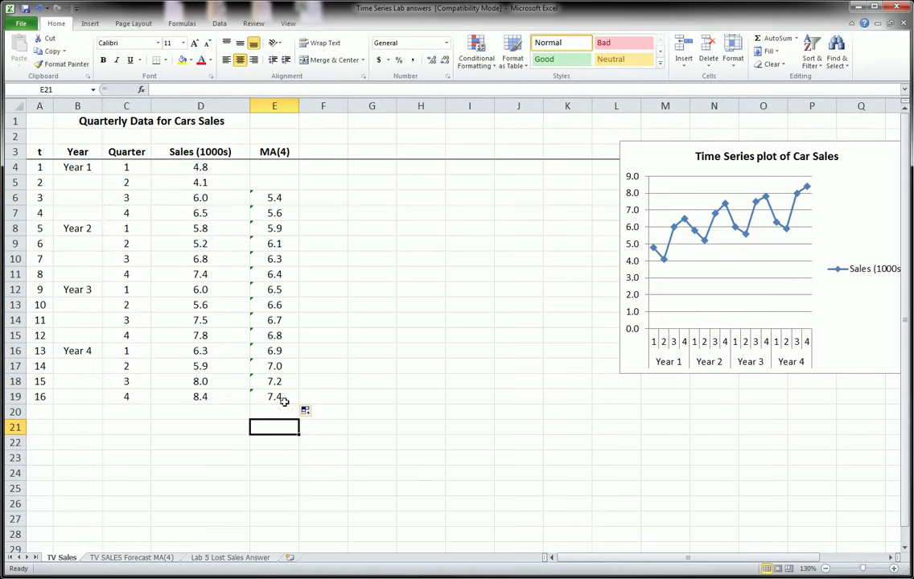
Step: Examine the formulas in the upper MA(4) cells, checking which four sales values E6 and E7 average
{"action": "left_click", "coordinate": [271, 199]}
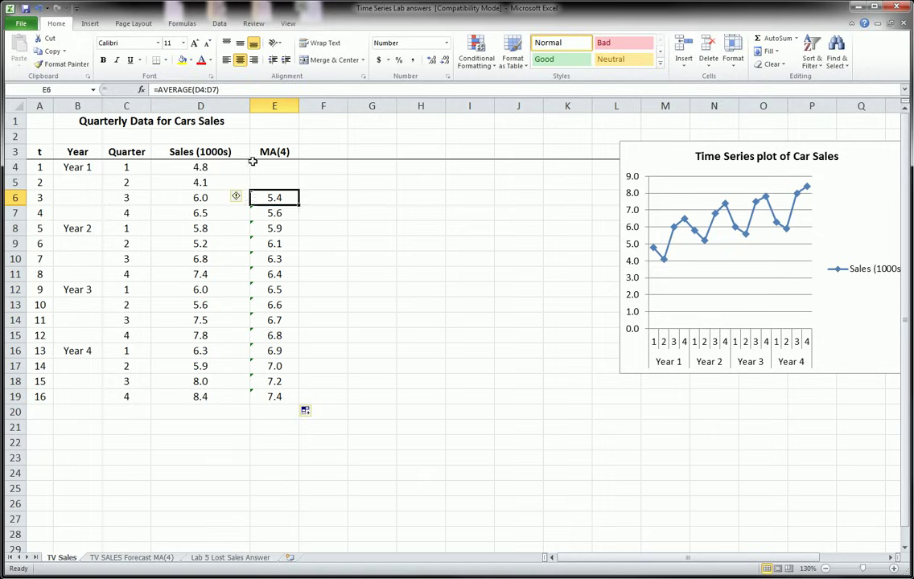
{"action": "left_click", "coordinate": [276, 213]}
{"action": "key", "text": "Down"}
{"action": "key", "text": "Down"}
{"action": "key", "text": "Down"}
{"action": "key", "text": "Down"}
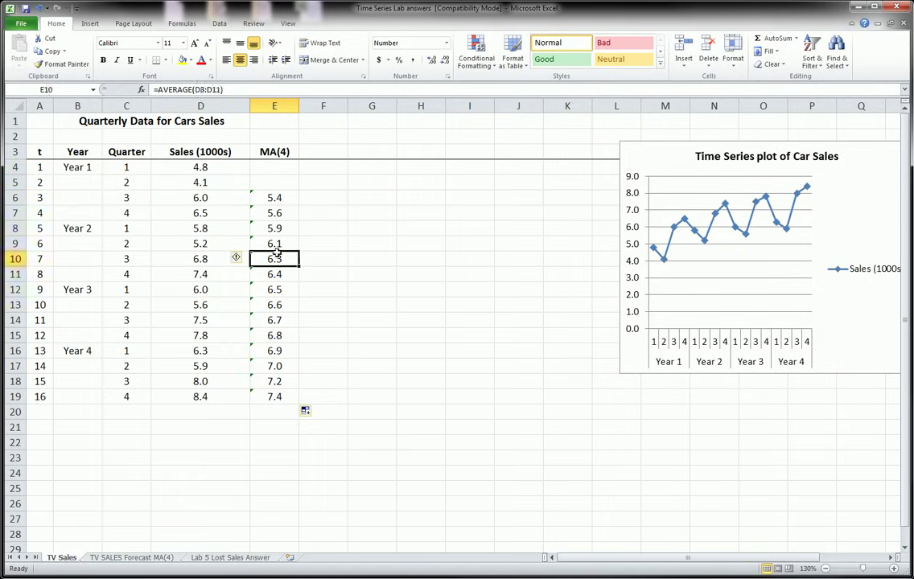
{"action": "left_click", "coordinate": [274, 197]}
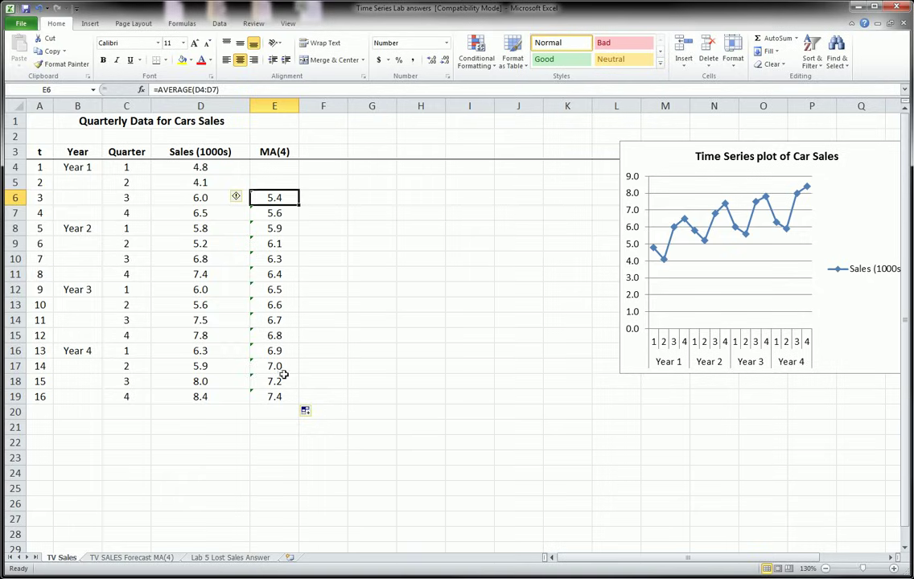
{"action": "left_click", "coordinate": [232, 90]}
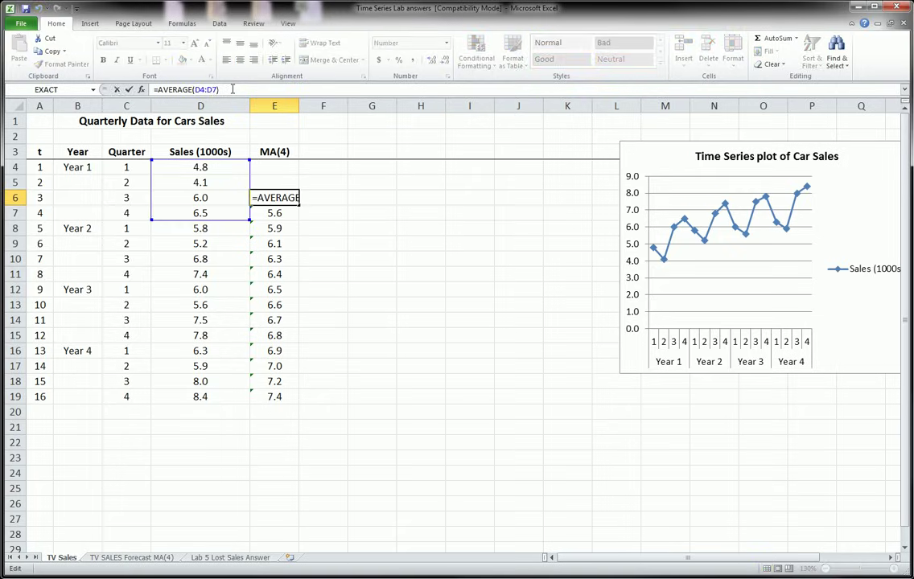
{"action": "key", "text": "Return"}
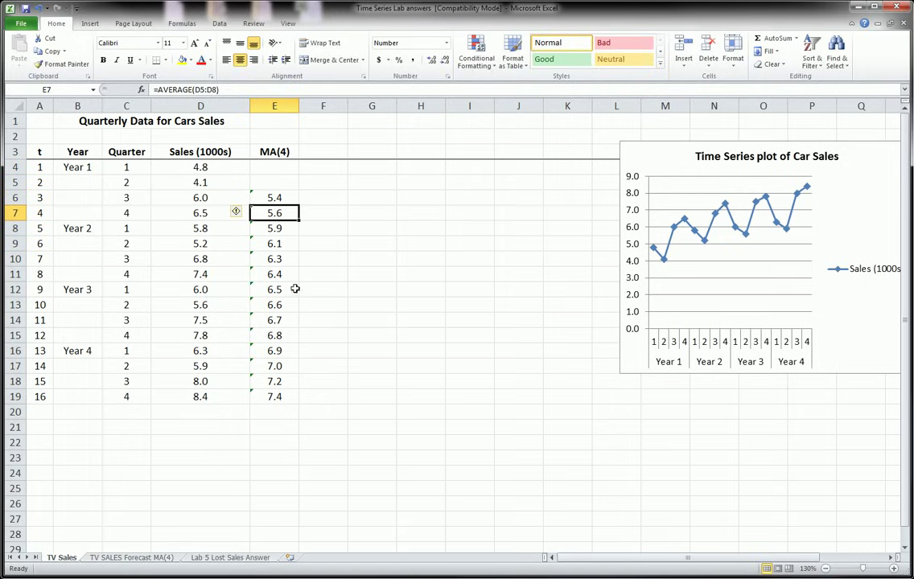
{"action": "left_click", "coordinate": [226, 91]}
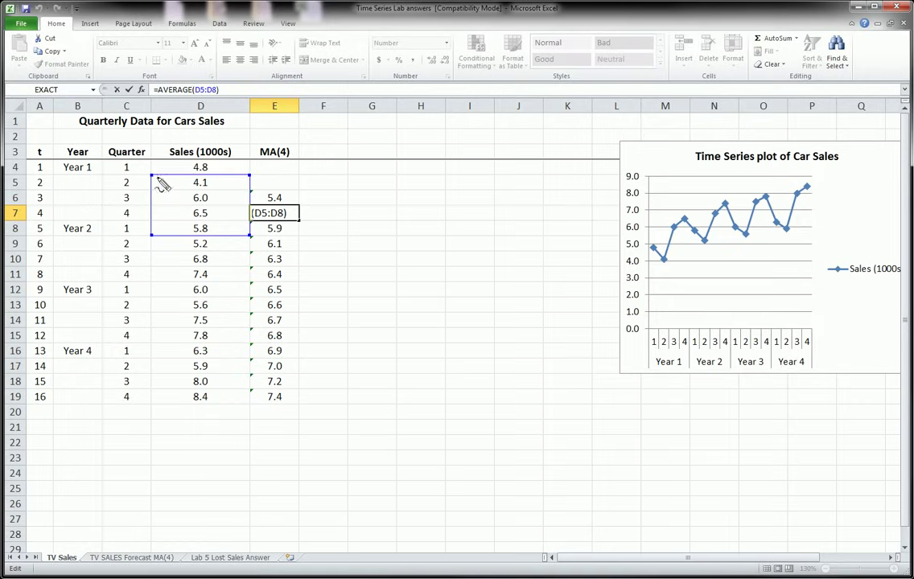
{"action": "mouse_move", "coordinate": [153, 174]}
{"action": "left_mouse_down"}
{"action": "mouse_move", "coordinate": [241, 175]}
{"action": "mouse_move", "coordinate": [247, 235]}
{"action": "mouse_move", "coordinate": [183, 240]}
{"action": "mouse_move", "coordinate": [155, 179]}
{"action": "left_mouse_up"}
{"action": "key", "text": "Escape"}
{"action": "key", "text": "Return"}
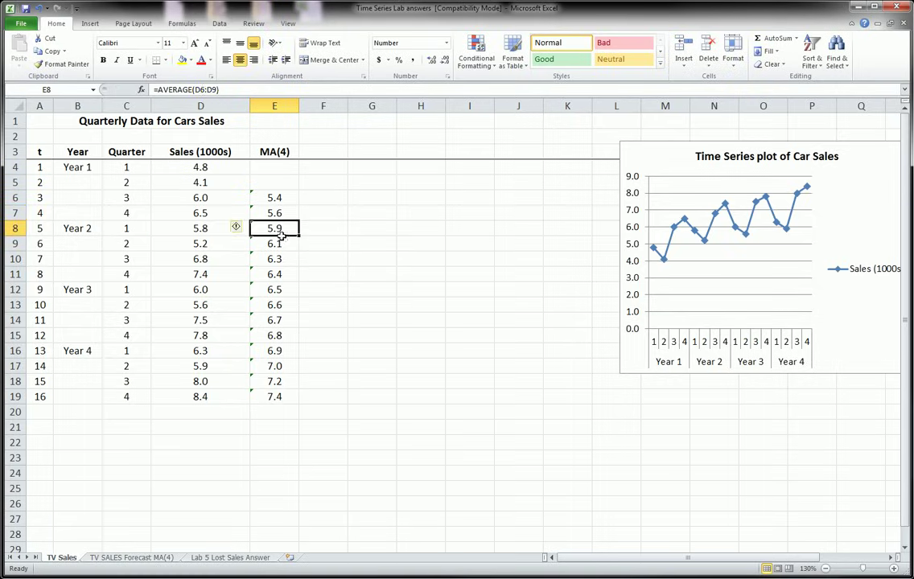
Step: Check the sales range averaged in cell E19 and clear the formula from that cell
{"action": "left_click", "coordinate": [275, 382]}
{"action": "left_click", "coordinate": [274, 396]}
{"action": "left_click", "coordinate": [222, 89]}
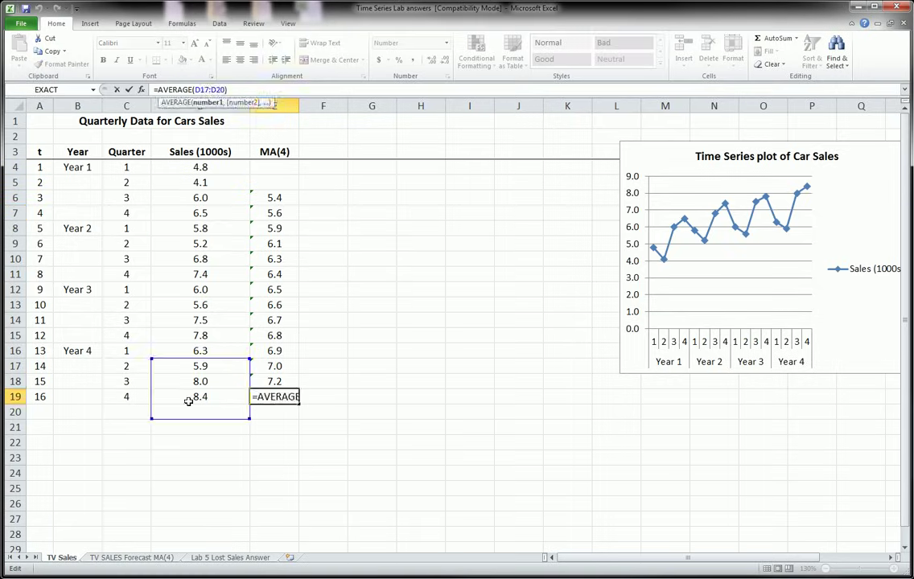
{"action": "mouse_move", "coordinate": [145, 357]}
{"action": "left_mouse_down"}
{"action": "mouse_move", "coordinate": [250, 362]}
{"action": "mouse_move", "coordinate": [246, 422]}
{"action": "mouse_move", "coordinate": [220, 424]}
{"action": "mouse_move", "coordinate": [145, 358]}
{"action": "left_mouse_up"}
{"action": "left_click_drag", "start_coordinate": [179, 409], "coordinate": [214, 409]}
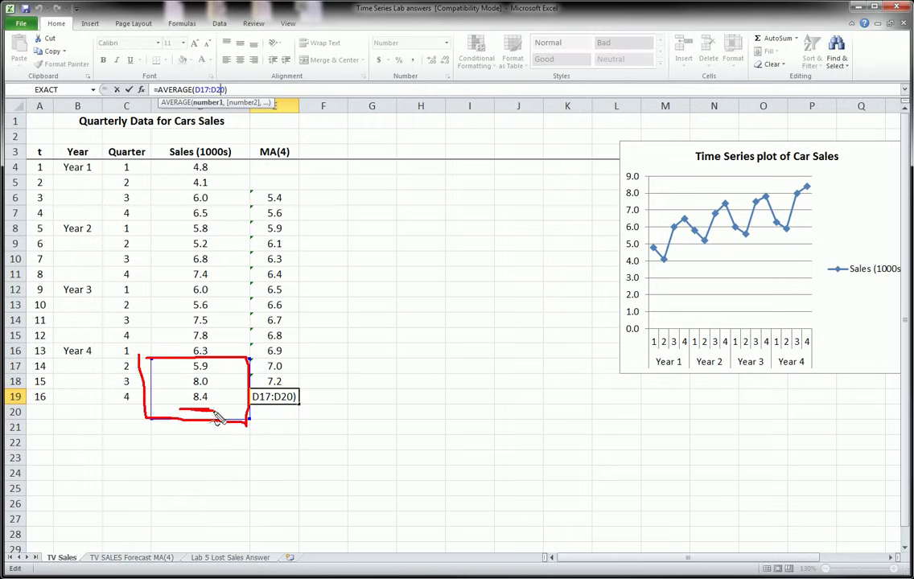
{"action": "key", "text": "Escape"}
{"action": "key", "text": "Return"}
{"action": "left_click", "coordinate": [278, 394]}
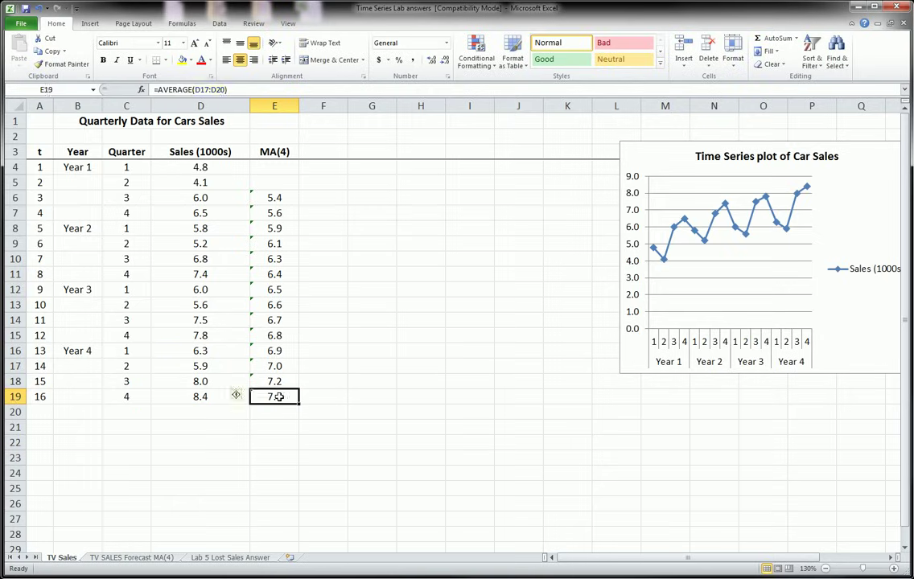
{"action": "key", "text": "Delete"}
Step: Check which sales cells the moving average formula in E18 covers
{"action": "left_click", "coordinate": [273, 383]}
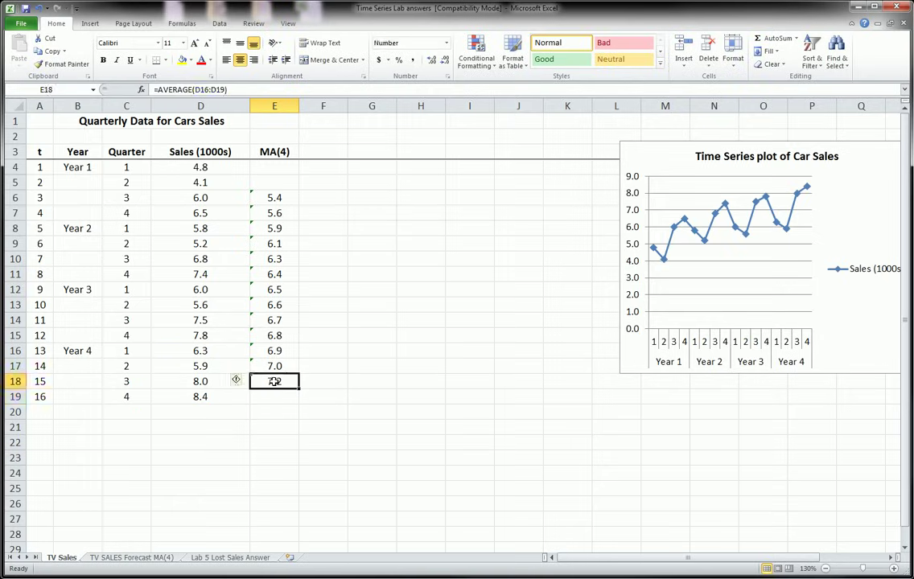
{"action": "left_click", "coordinate": [211, 89]}
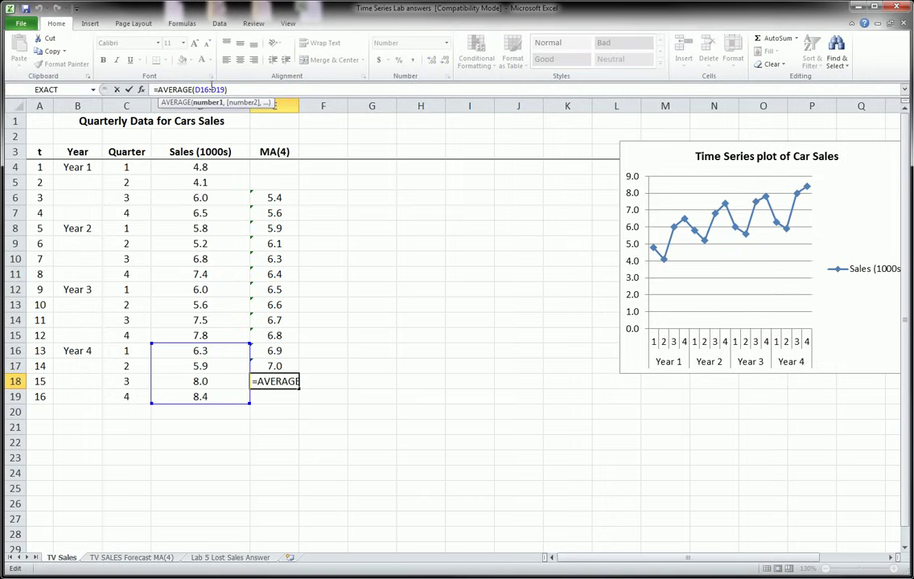
{"action": "key", "text": "Return"}
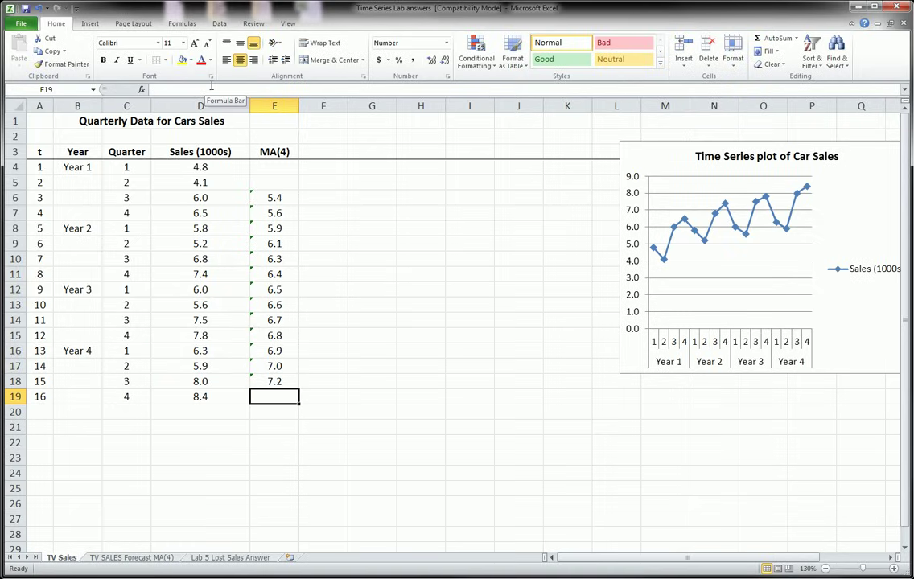
Step: Fit the width of column E to its MA(4) contents and select the empty heading cell F3
{"action": "double_click", "coordinate": [299, 106]}
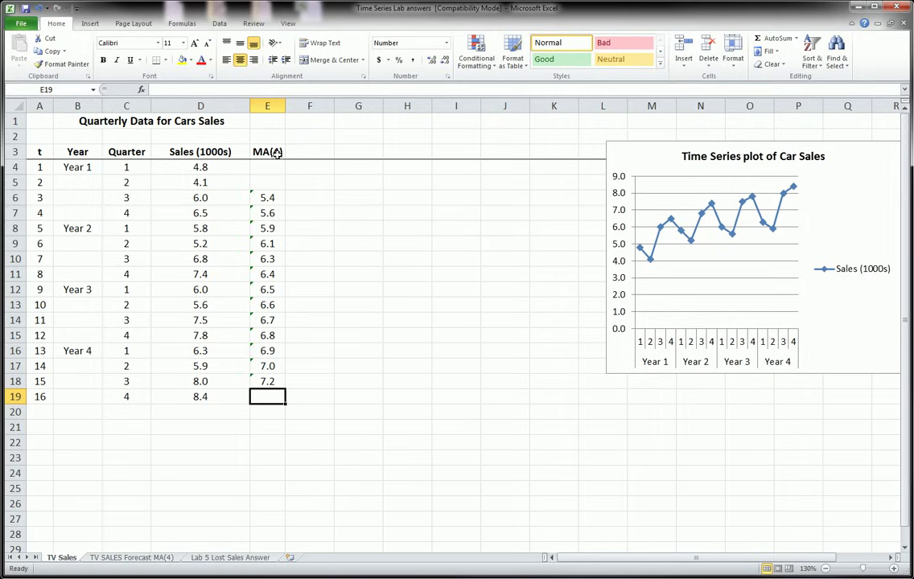
{"action": "left_click", "coordinate": [295, 152]}
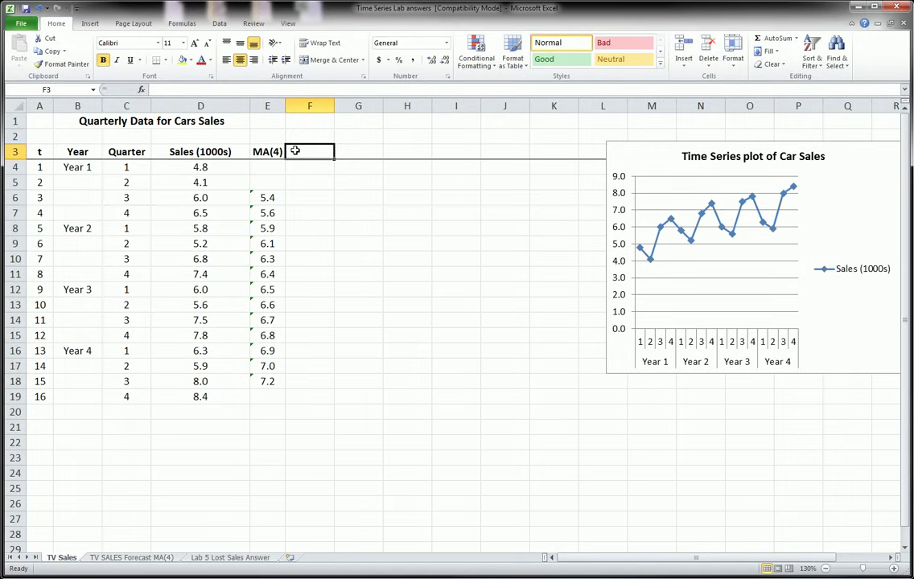
{"action": "left_click", "coordinate": [266, 198]}
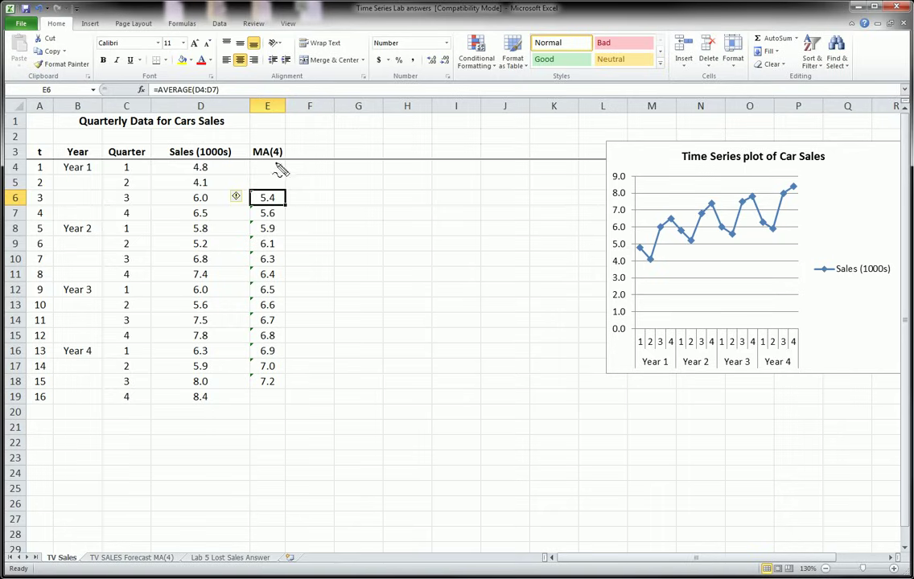
{"action": "mouse_move", "coordinate": [248, 163]}
{"action": "left_mouse_down"}
{"action": "mouse_move", "coordinate": [235, 185]}
{"action": "mouse_move", "coordinate": [250, 196]}
{"action": "mouse_move", "coordinate": [241, 203]}
{"action": "mouse_move", "coordinate": [245, 229]}
{"action": "left_mouse_up"}
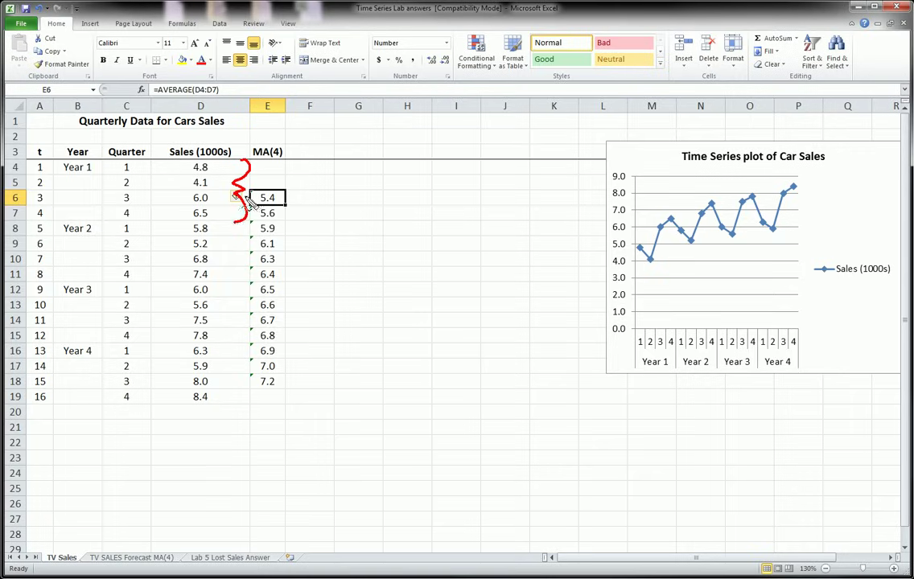
{"action": "mouse_move", "coordinate": [189, 163]}
{"action": "left_mouse_down"}
{"action": "mouse_move", "coordinate": [214, 180]}
{"action": "mouse_move", "coordinate": [217, 201]}
{"action": "mouse_move", "coordinate": [193, 217]}
{"action": "mouse_move", "coordinate": [184, 192]}
{"action": "mouse_move", "coordinate": [194, 161]}
{"action": "left_mouse_up"}
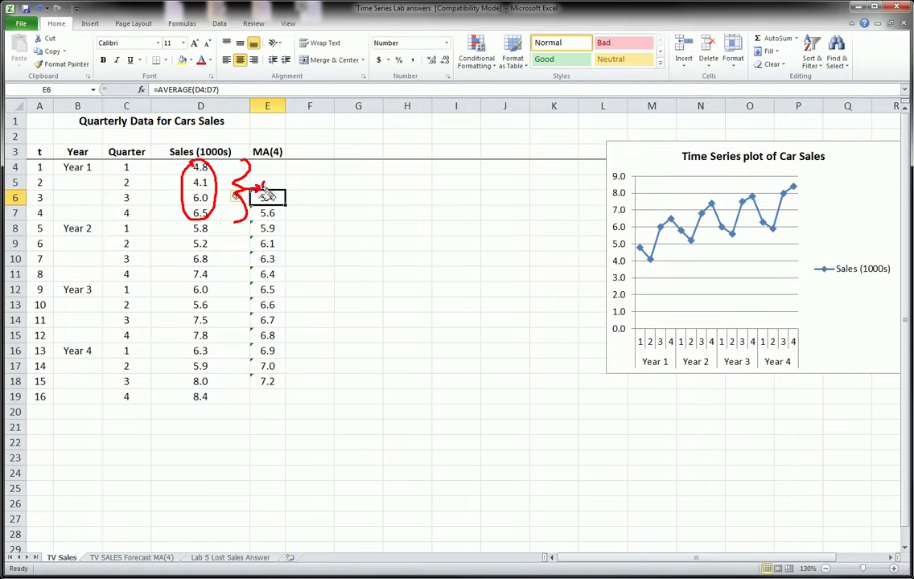
{"action": "mouse_move", "coordinate": [256, 186]}
{"action": "left_mouse_down"}
{"action": "mouse_move", "coordinate": [268, 197]}
{"action": "mouse_move", "coordinate": [277, 186]}
{"action": "left_mouse_up"}
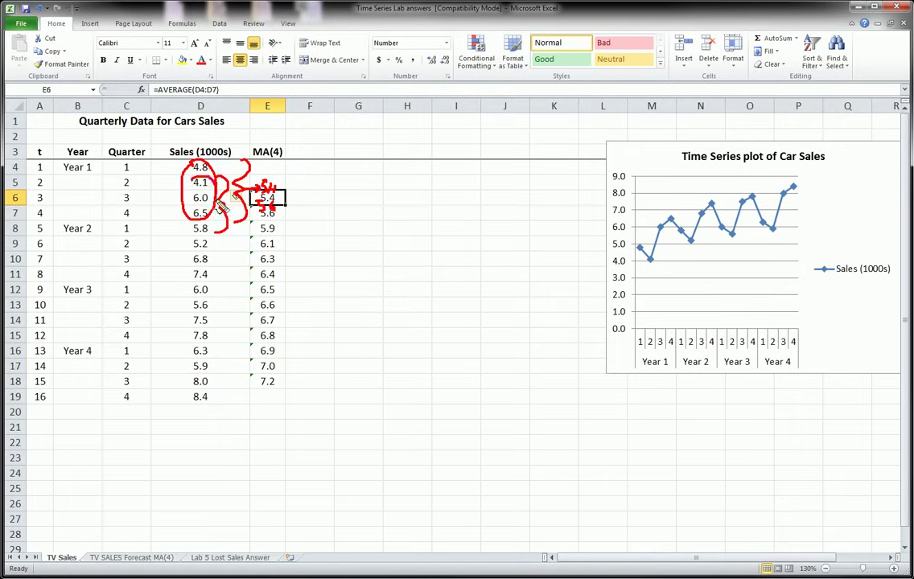
{"action": "mouse_move", "coordinate": [192, 222]}
{"action": "left_mouse_down"}
{"action": "mouse_move", "coordinate": [175, 165]}
{"action": "mouse_move", "coordinate": [222, 201]}
{"action": "left_mouse_up"}
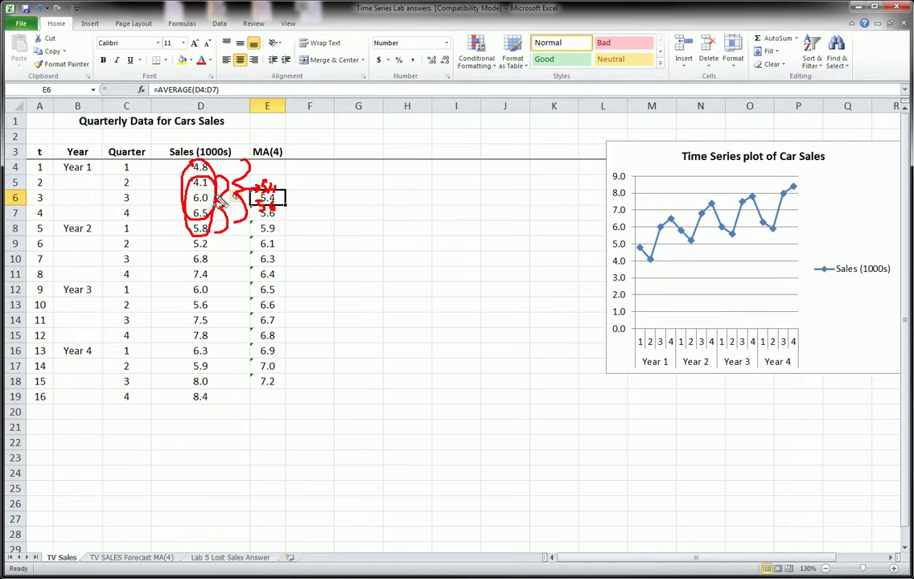
{"action": "key", "text": "Escape"}
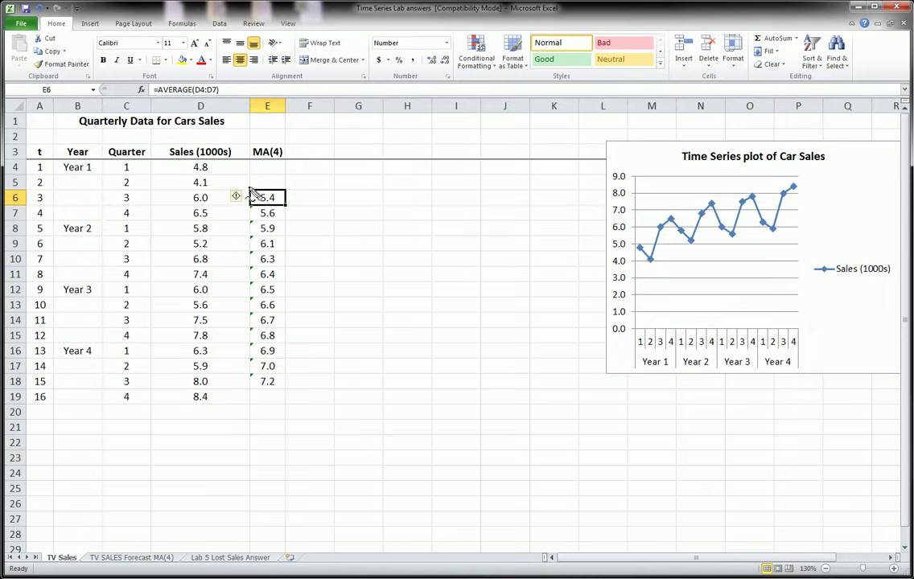
{"action": "mouse_move", "coordinate": [250, 195]}
{"action": "left_mouse_down"}
{"action": "mouse_move", "coordinate": [292, 231]}
{"action": "mouse_move", "coordinate": [291, 386]}
{"action": "mouse_move", "coordinate": [243, 367]}
{"action": "mouse_move", "coordinate": [252, 197]}
{"action": "mouse_move", "coordinate": [185, 192]}
{"action": "mouse_move", "coordinate": [216, 206]}
{"action": "mouse_move", "coordinate": [216, 220]}
{"action": "left_mouse_up"}
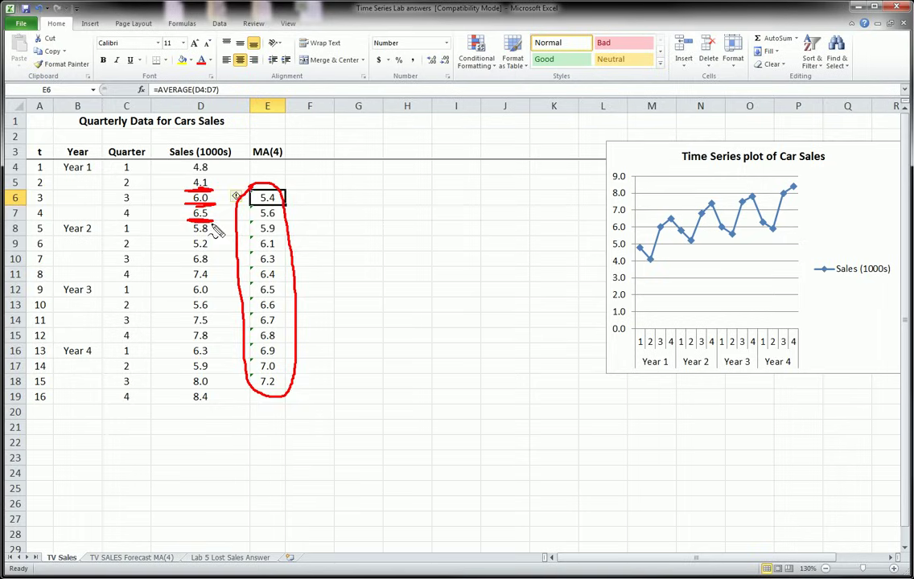
Step: Enter the heading CMA(4) in cell F3, beside the MA(4) heading
{"action": "key", "text": "Escape"}
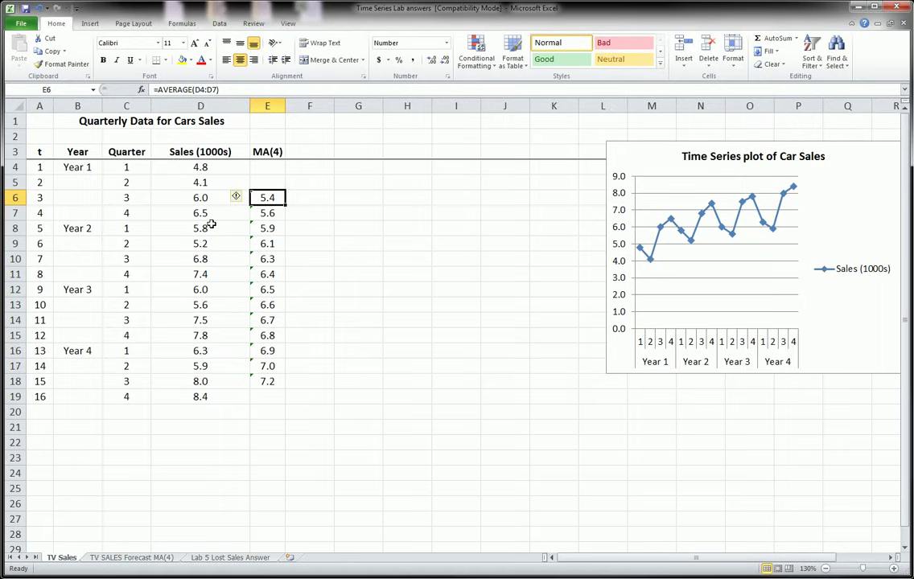
{"action": "left_click", "coordinate": [307, 135]}
{"action": "left_click", "coordinate": [318, 152]}
{"action": "type", "text": "CMA"}
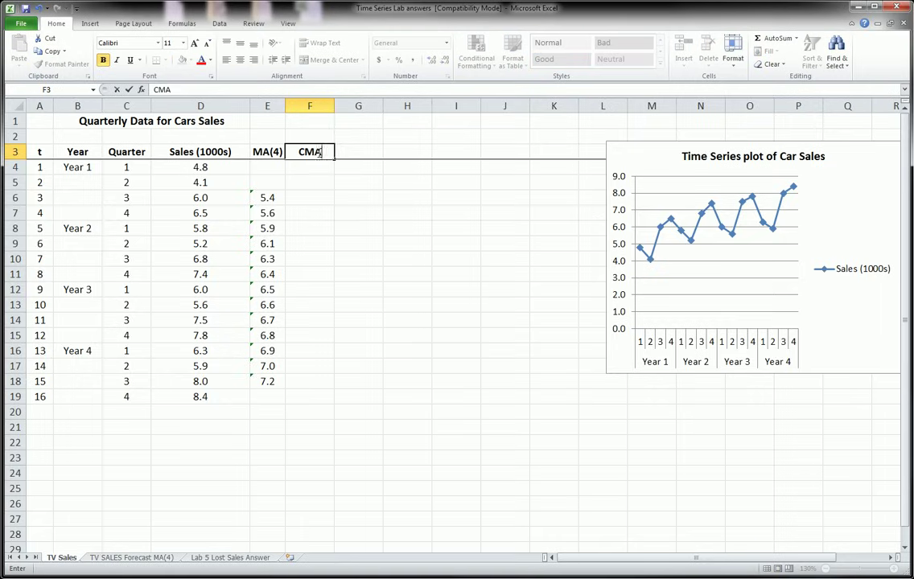
{"action": "type", "text": "(4)"}
{"action": "key", "text": "Return"}
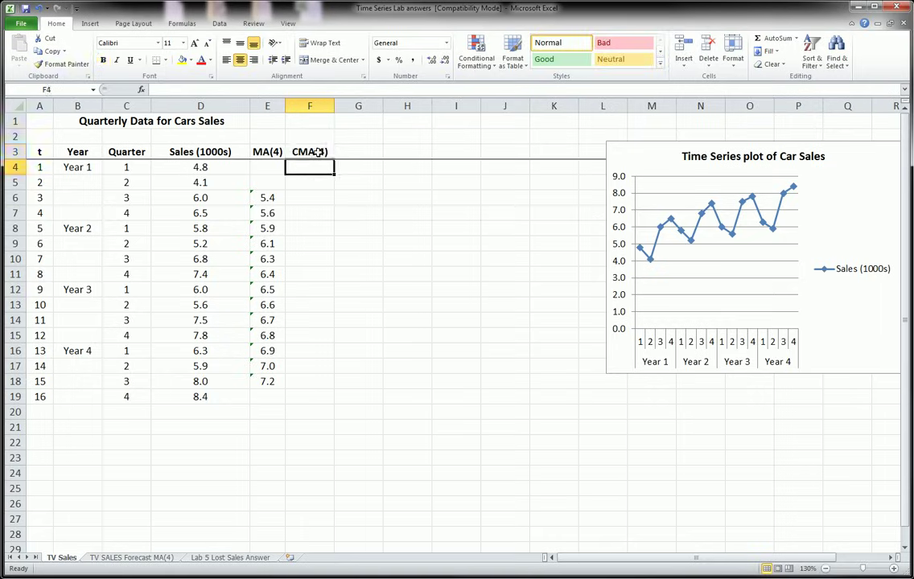
{"action": "left_click", "coordinate": [276, 151]}
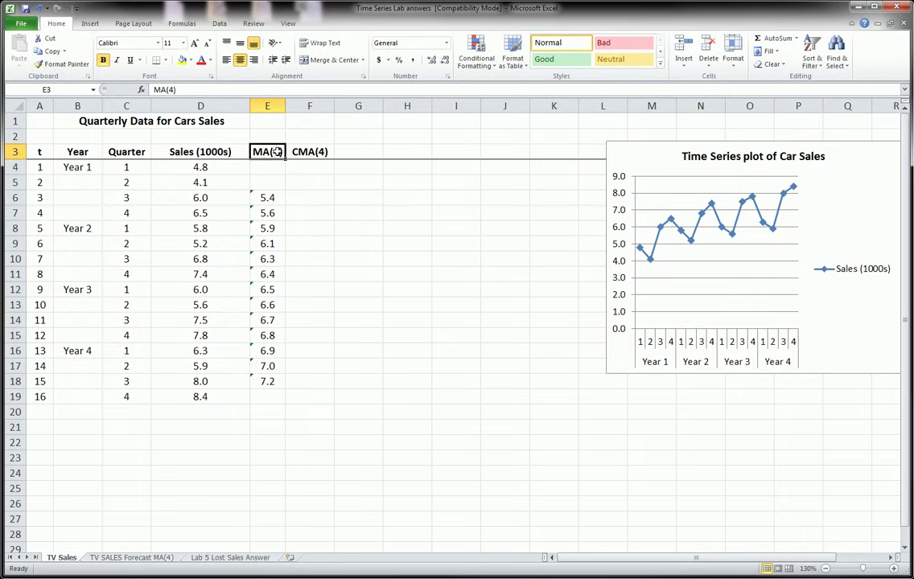
{"action": "left_click", "coordinate": [313, 152]}
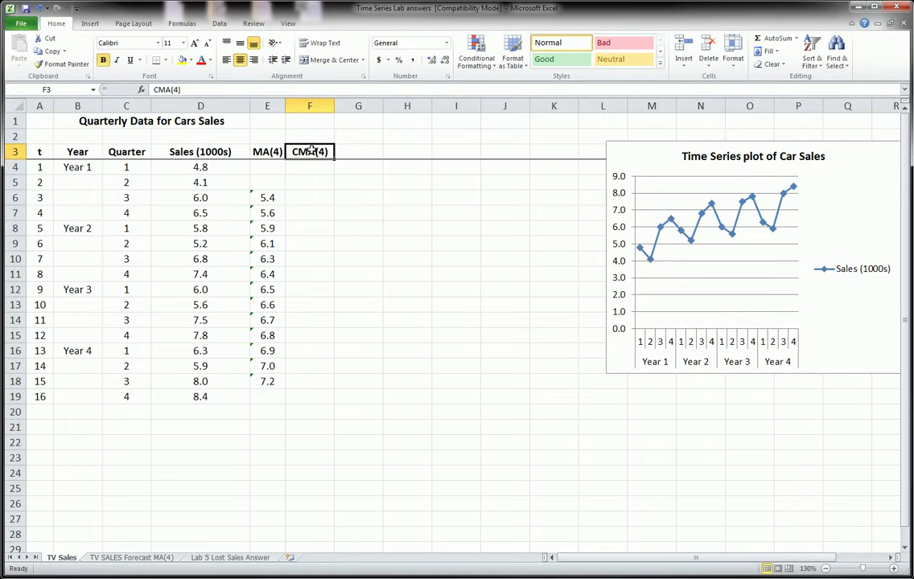
{"action": "mouse_move", "coordinate": [308, 122]}
{"action": "left_mouse_down"}
{"action": "mouse_move", "coordinate": [308, 142]}
{"action": "mouse_move", "coordinate": [321, 137]}
{"action": "left_mouse_up"}
{"action": "mouse_move", "coordinate": [255, 134]}
{"action": "left_mouse_down"}
{"action": "mouse_move", "coordinate": [251, 146]}
{"action": "mouse_move", "coordinate": [264, 136]}
{"action": "mouse_move", "coordinate": [279, 143]}
{"action": "left_mouse_up"}
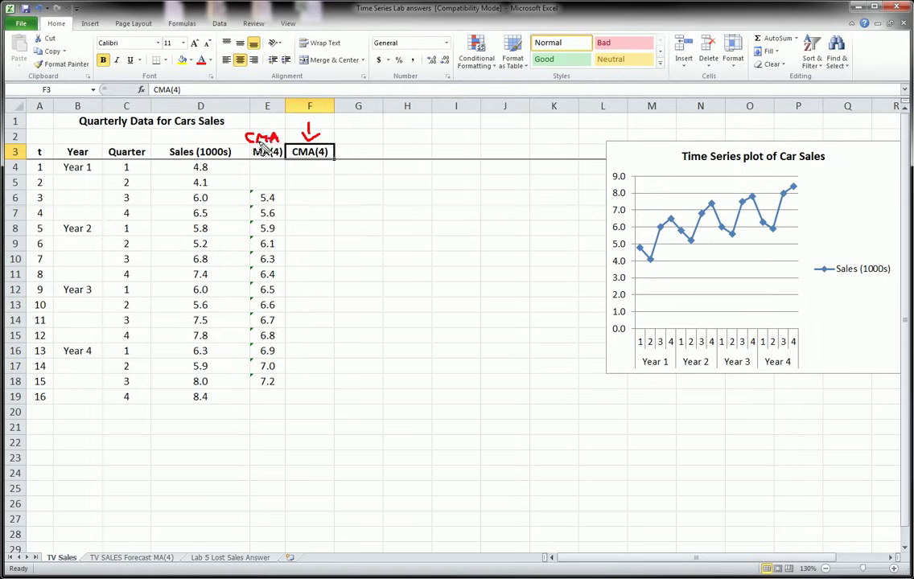
{"action": "key", "text": "Escape"}
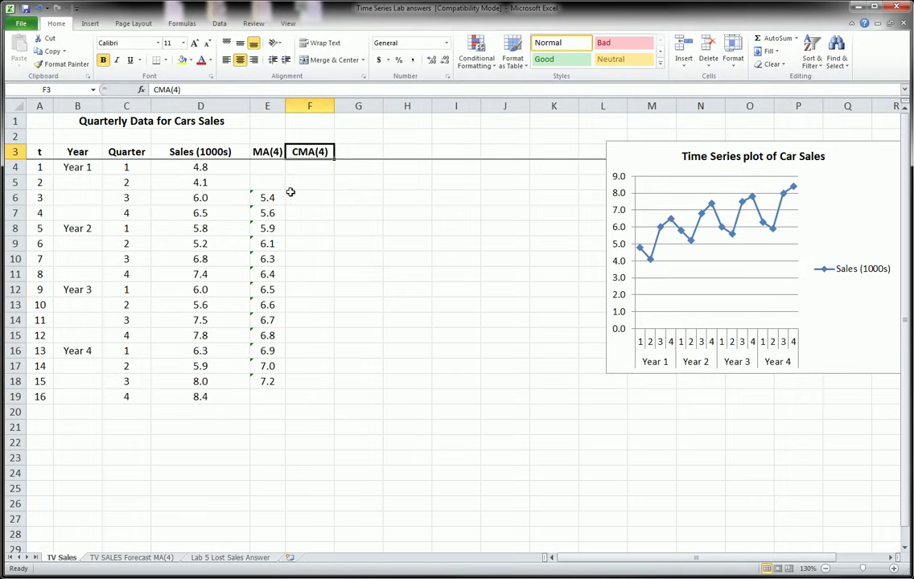
{"action": "left_click_drag", "start_coordinate": [279, 189], "coordinate": [285, 222]}
{"action": "left_click_drag", "start_coordinate": [290, 203], "coordinate": [325, 206]}
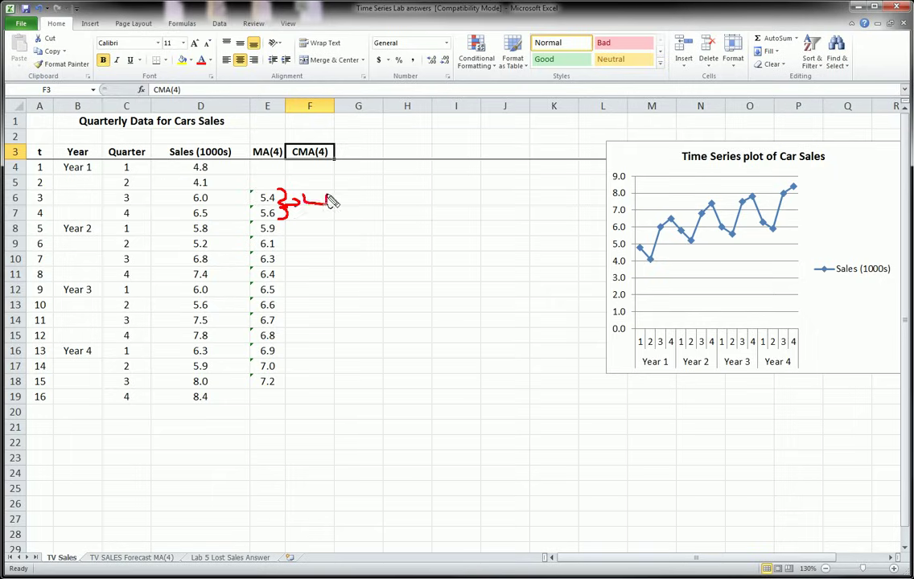
{"action": "left_click_drag", "start_coordinate": [330, 200], "coordinate": [309, 202]}
{"action": "left_click_drag", "start_coordinate": [139, 200], "coordinate": [283, 204]}
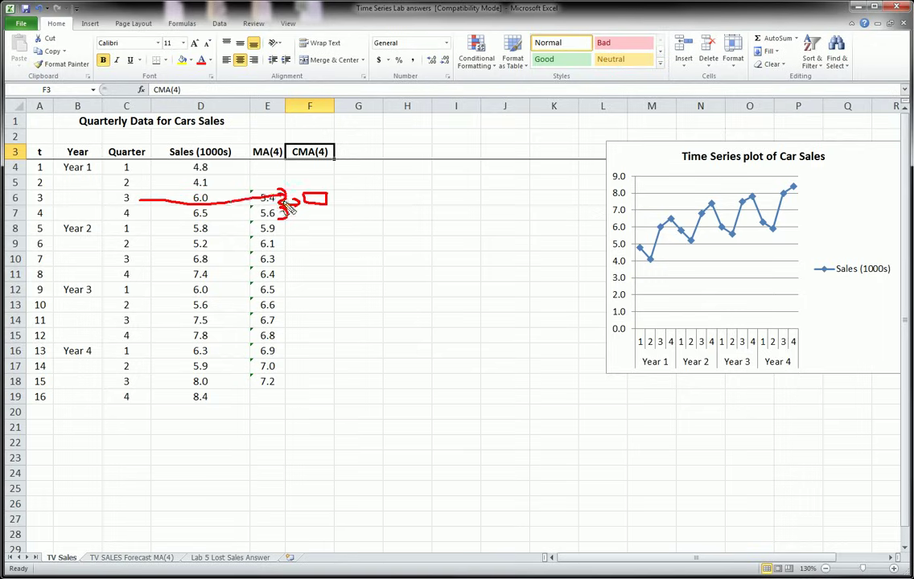
{"action": "key", "text": "Escape"}
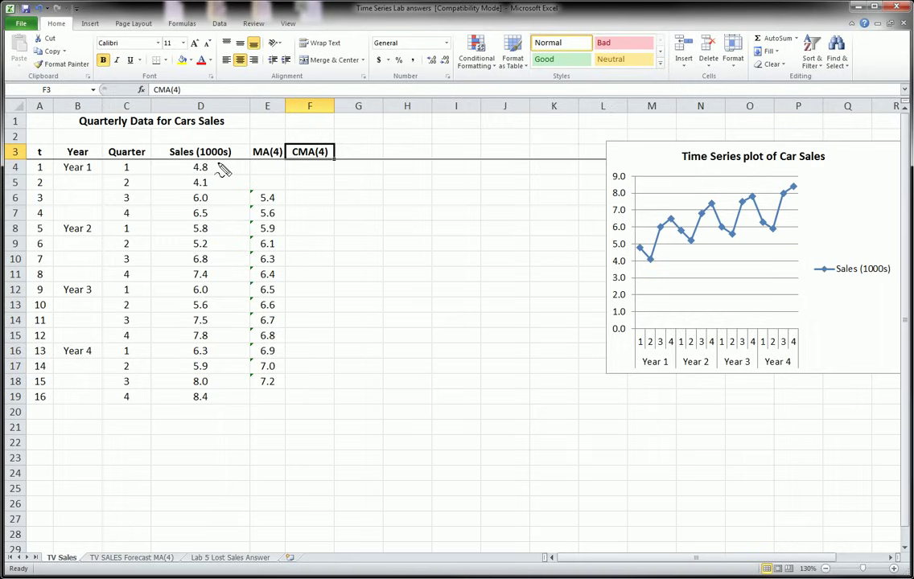
{"action": "mouse_move", "coordinate": [228, 163]}
{"action": "left_mouse_down"}
{"action": "mouse_move", "coordinate": [244, 181]}
{"action": "mouse_move", "coordinate": [226, 215]}
{"action": "left_mouse_up"}
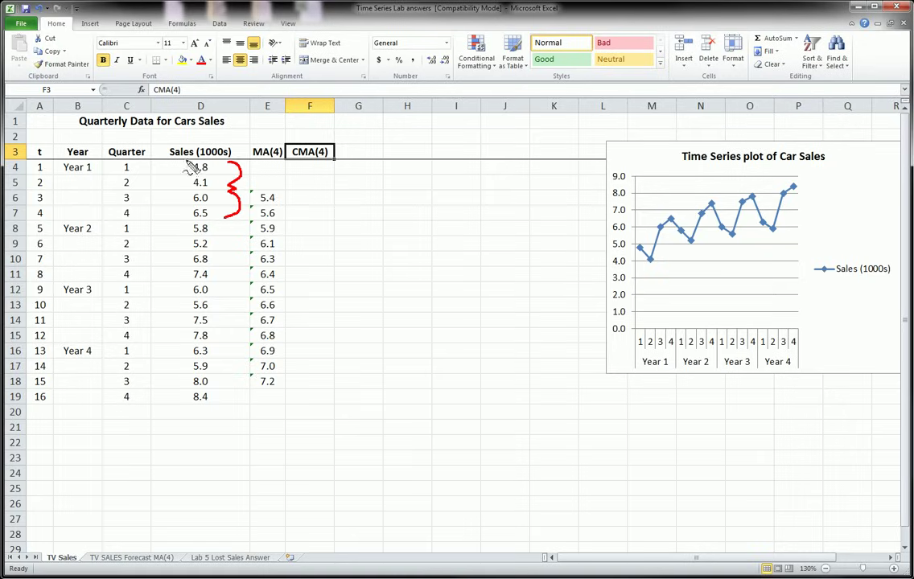
{"action": "mouse_move", "coordinate": [193, 161]}
{"action": "left_mouse_down"}
{"action": "mouse_move", "coordinate": [209, 187]}
{"action": "mouse_move", "coordinate": [193, 218]}
{"action": "mouse_move", "coordinate": [185, 161]}
{"action": "mouse_move", "coordinate": [201, 162]}
{"action": "left_mouse_up"}
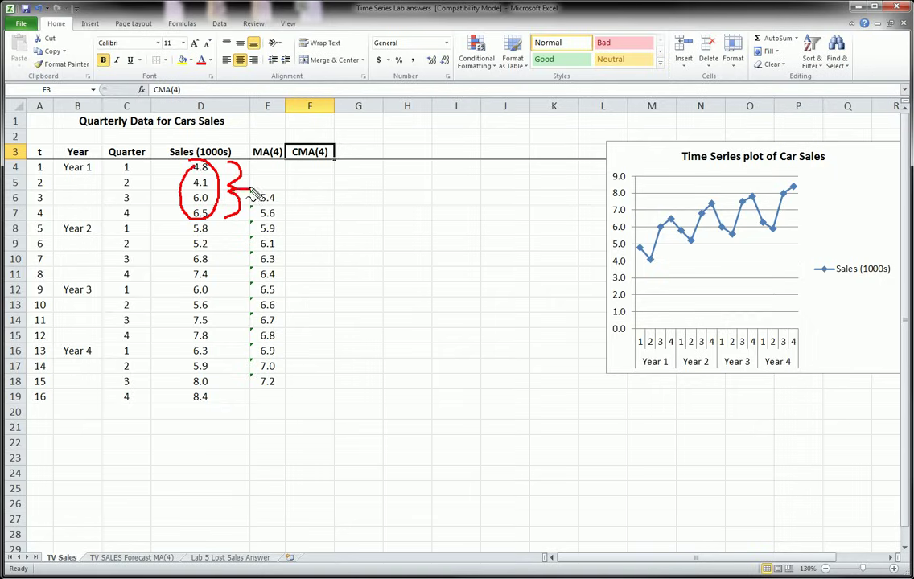
{"action": "left_click_drag", "start_coordinate": [228, 190], "coordinate": [277, 194]}
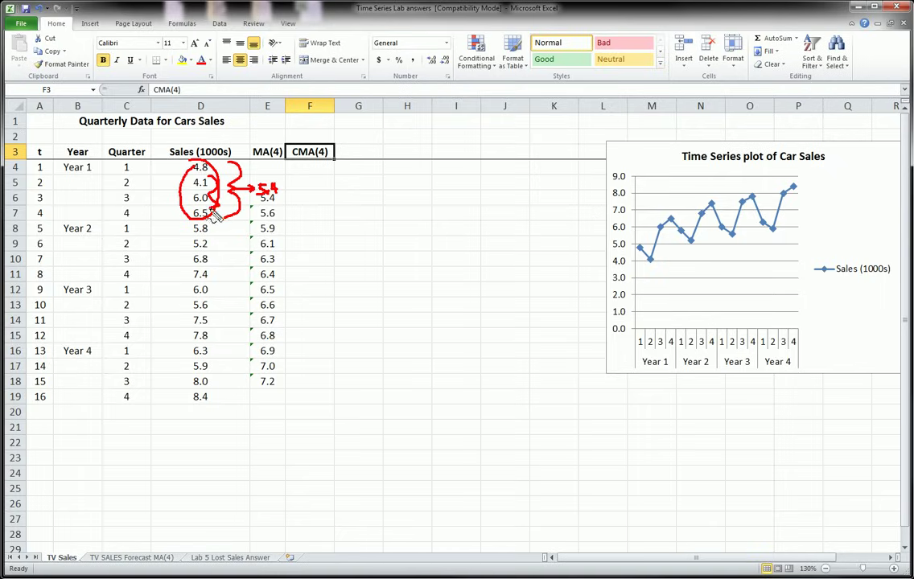
{"action": "mouse_move", "coordinate": [223, 223]}
{"action": "left_mouse_down"}
{"action": "mouse_move", "coordinate": [197, 233]}
{"action": "mouse_move", "coordinate": [177, 210]}
{"action": "mouse_move", "coordinate": [170, 173]}
{"action": "mouse_move", "coordinate": [201, 184]}
{"action": "mouse_move", "coordinate": [203, 216]}
{"action": "mouse_move", "coordinate": [178, 193]}
{"action": "mouse_move", "coordinate": [224, 202]}
{"action": "left_mouse_up"}
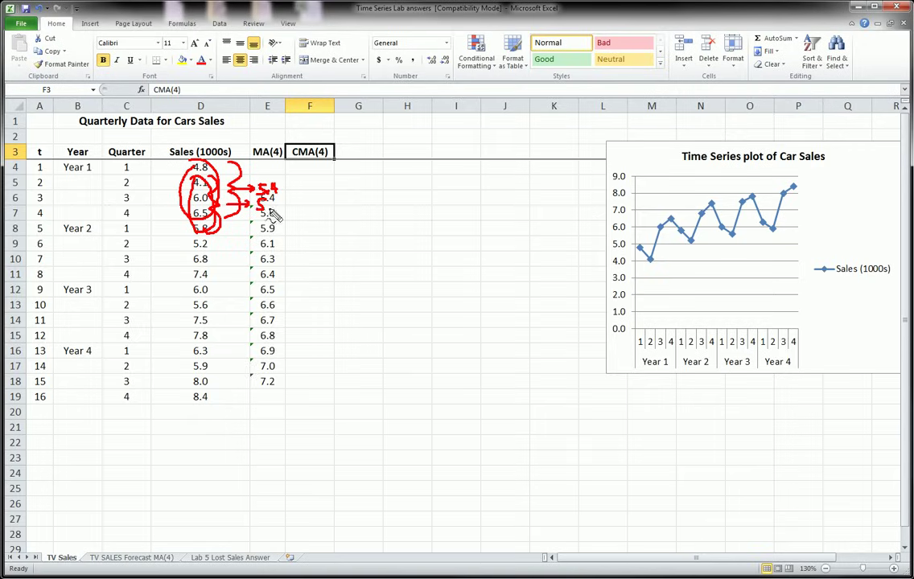
{"action": "left_click_drag", "start_coordinate": [272, 216], "coordinate": [275, 204]}
{"action": "left_click_drag", "start_coordinate": [122, 192], "coordinate": [232, 193]}
{"action": "left_click_drag", "start_coordinate": [113, 205], "coordinate": [253, 204]}
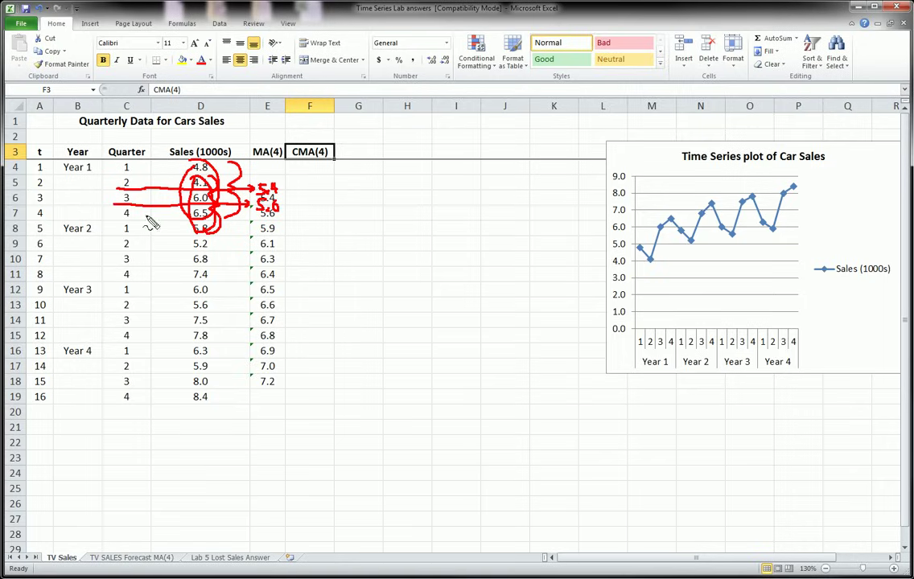
{"action": "mouse_move", "coordinate": [287, 186]}
{"action": "left_mouse_down"}
{"action": "mouse_move", "coordinate": [290, 210]}
{"action": "mouse_move", "coordinate": [279, 201]}
{"action": "mouse_move", "coordinate": [329, 205]}
{"action": "mouse_move", "coordinate": [291, 190]}
{"action": "mouse_move", "coordinate": [320, 207]}
{"action": "mouse_move", "coordinate": [297, 203]}
{"action": "left_mouse_up"}
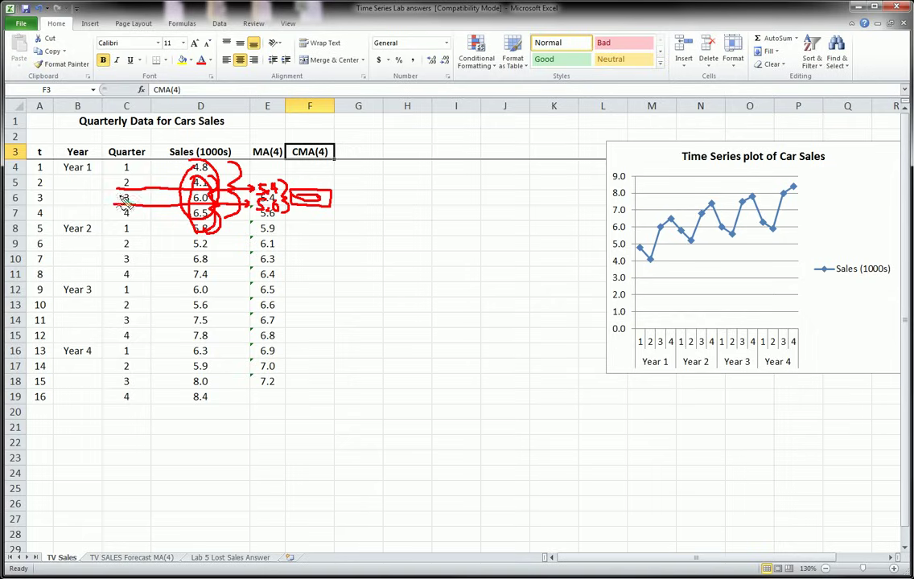
{"action": "left_click_drag", "start_coordinate": [119, 190], "coordinate": [120, 207]}
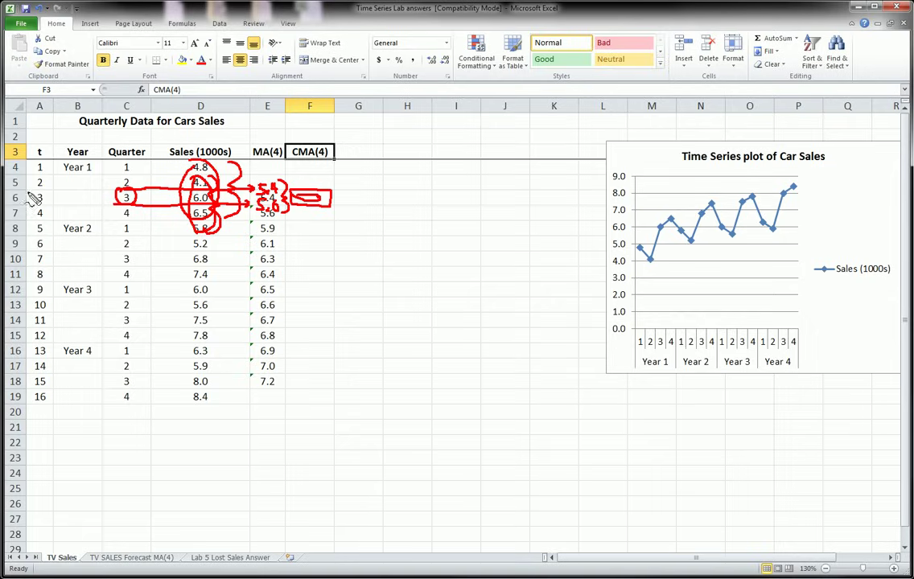
{"action": "mouse_move", "coordinate": [29, 191]}
{"action": "left_mouse_down"}
{"action": "mouse_move", "coordinate": [42, 209]}
{"action": "mouse_move", "coordinate": [291, 201]}
{"action": "left_mouse_up"}
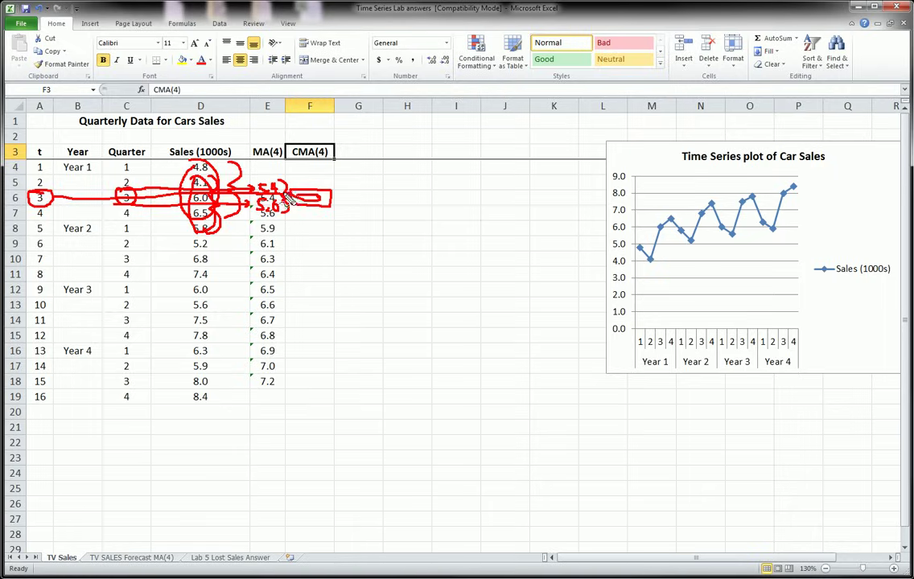
{"action": "key", "text": "Escape"}
Step: Enter a formula in F6 that averages the first two MA(4) values, E6:E7
{"action": "left_click", "coordinate": [309, 200]}
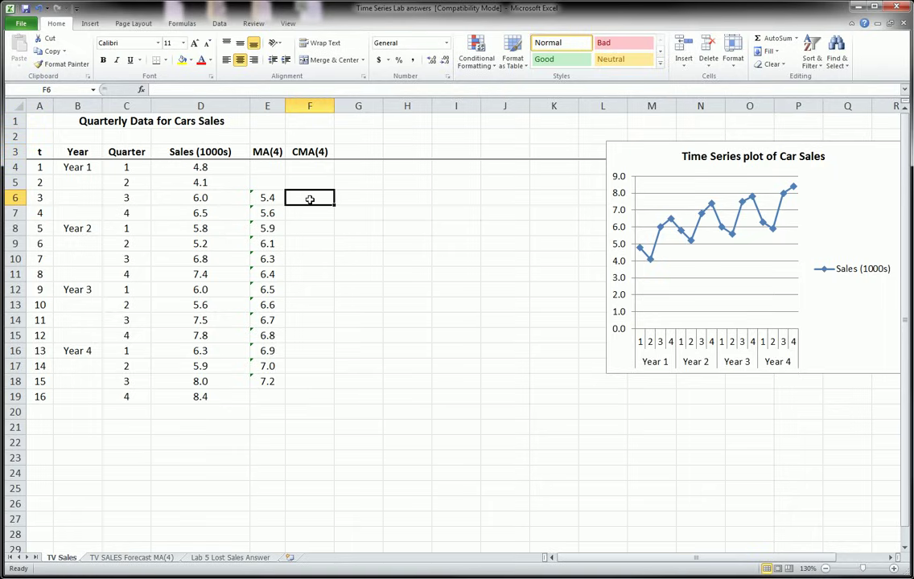
{"action": "type", "text": "=aver"}
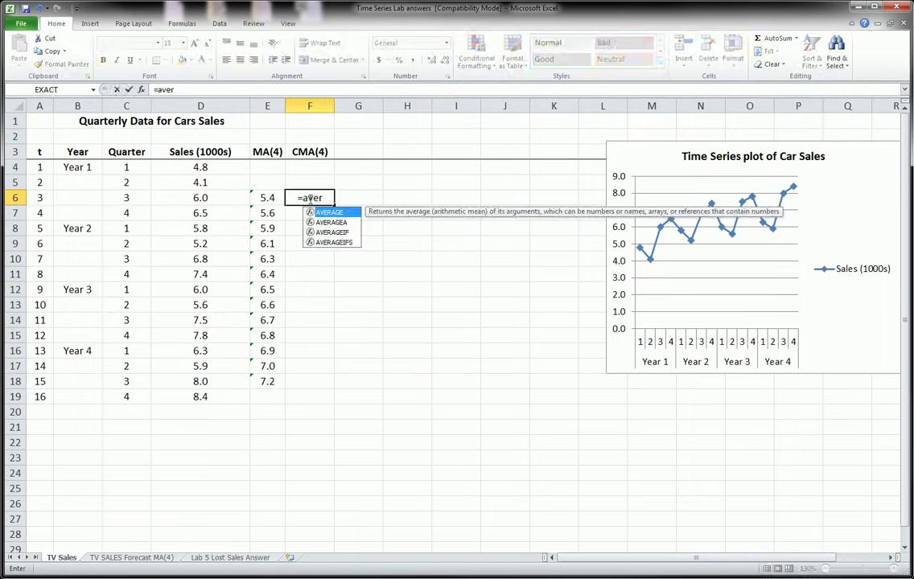
{"action": "type", "text": "age("}
{"action": "left_click_drag", "start_coordinate": [267, 198], "coordinate": [266, 206]}
{"action": "key", "text": "Return"}
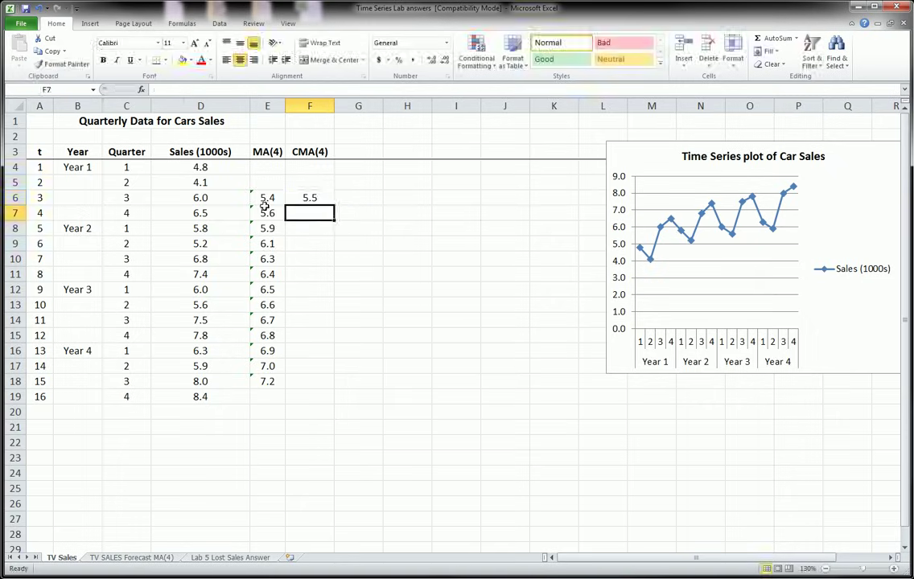
Step: Fill the CMA(4) formula from F6 down through F18
{"action": "left_click", "coordinate": [328, 200]}
{"action": "left_click_drag", "start_coordinate": [333, 204], "coordinate": [323, 360]}
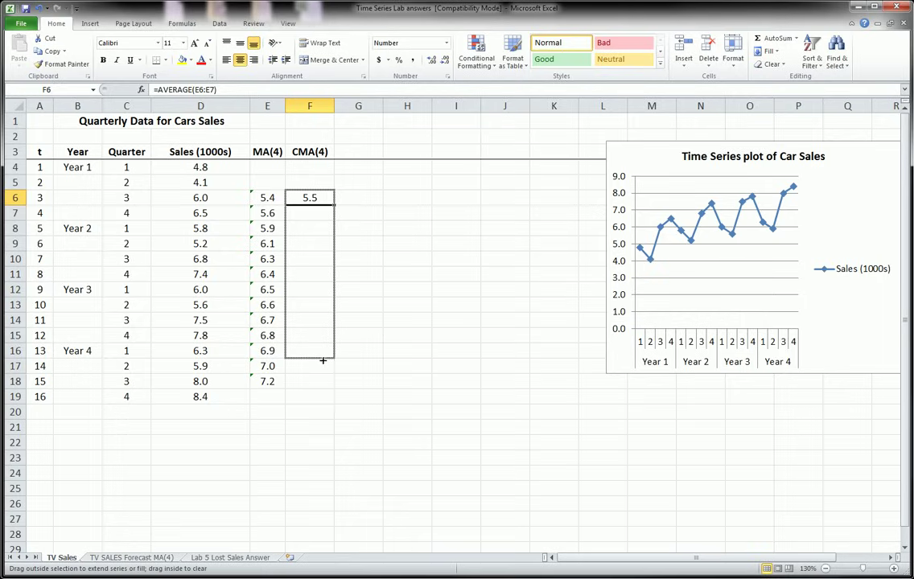
{"action": "left_click_drag", "start_coordinate": [321, 363], "coordinate": [316, 383]}
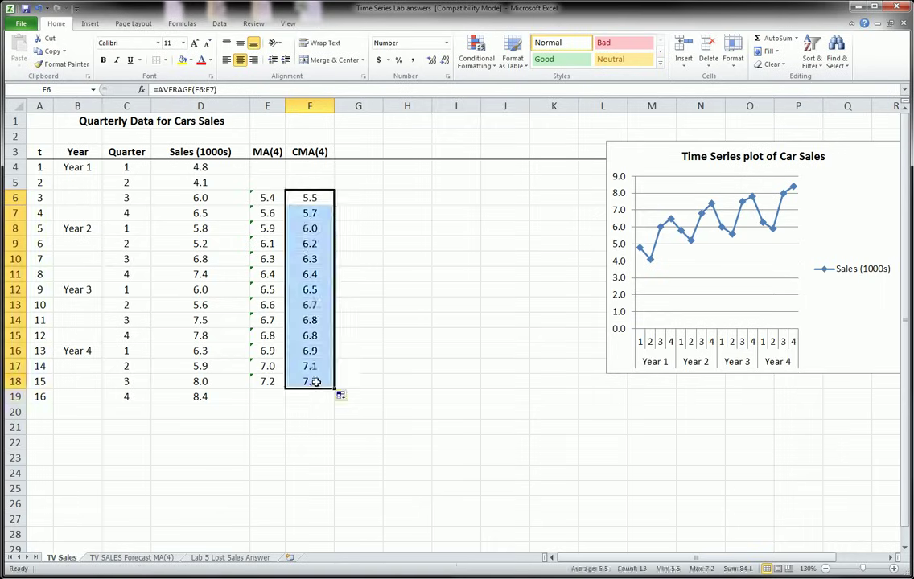
Step: Check which MA(4) cells the formula in F18 averages and clear that cell
{"action": "left_click", "coordinate": [316, 383]}
{"action": "left_click", "coordinate": [226, 90]}
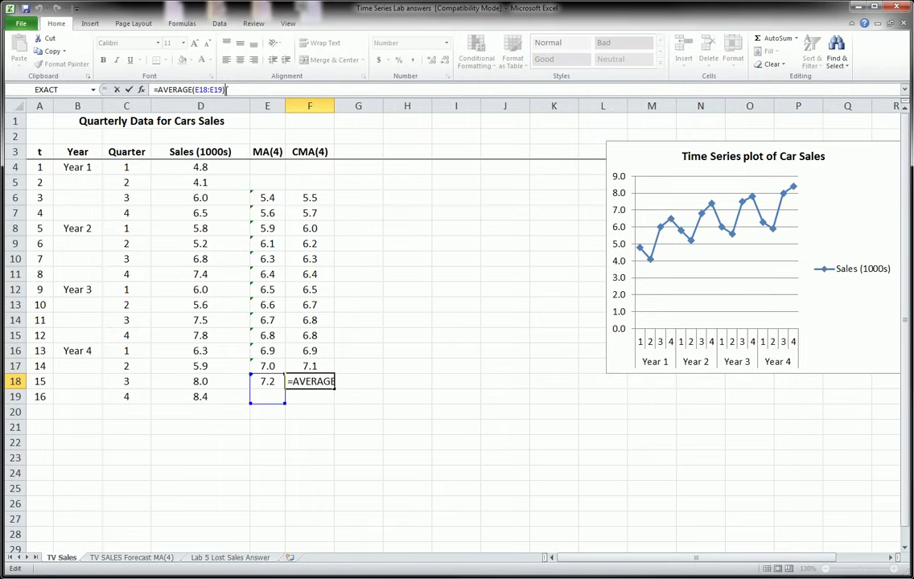
{"action": "key", "text": "Return"}
{"action": "left_click", "coordinate": [318, 378]}
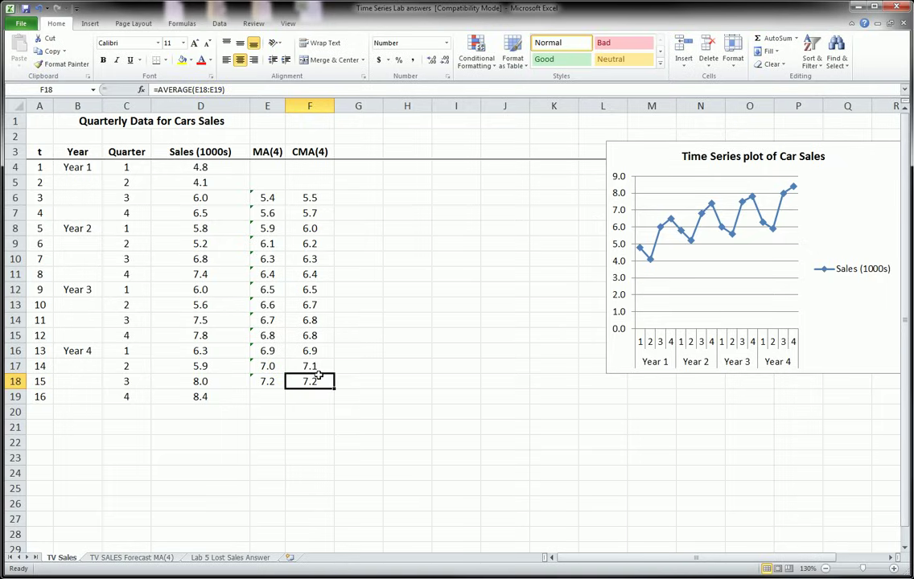
{"action": "key", "text": "Delete"}
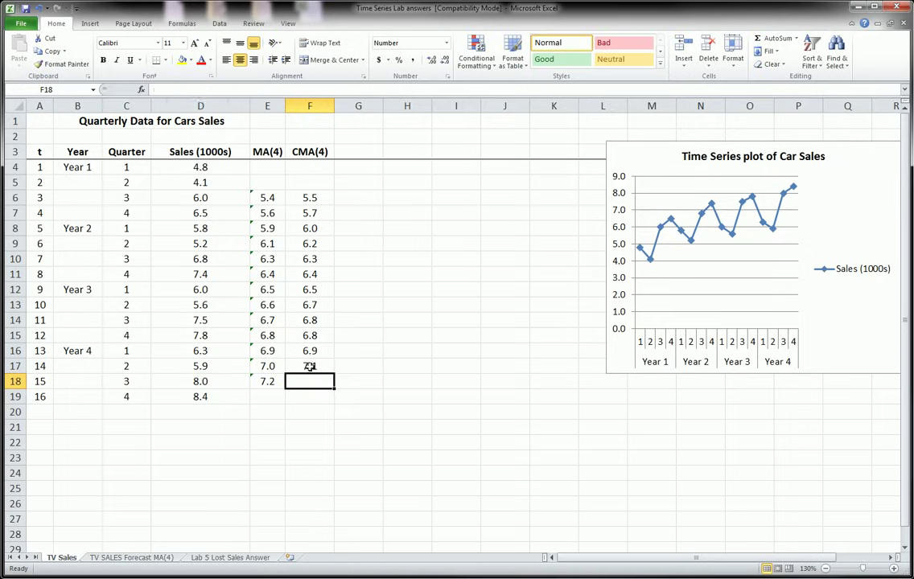
Step: Check which MA(4) cells the centered average formula in F17 covers
{"action": "left_click", "coordinate": [309, 365]}
{"action": "left_click", "coordinate": [203, 89]}
{"action": "key", "text": "Return"}
{"action": "mouse_move", "coordinate": [298, 147]}
{"action": "left_mouse_down"}
{"action": "mouse_move", "coordinate": [325, 167]}
{"action": "mouse_move", "coordinate": [297, 153]}
{"action": "left_mouse_up"}
{"action": "mouse_move", "coordinate": [295, 190]}
{"action": "left_mouse_down"}
{"action": "mouse_move", "coordinate": [347, 245]}
{"action": "mouse_move", "coordinate": [346, 363]}
{"action": "mouse_move", "coordinate": [283, 346]}
{"action": "mouse_move", "coordinate": [273, 233]}
{"action": "mouse_move", "coordinate": [291, 190]}
{"action": "left_mouse_up"}
{"action": "mouse_move", "coordinate": [141, 197]}
{"action": "left_mouse_down"}
{"action": "mouse_move", "coordinate": [278, 198]}
{"action": "mouse_move", "coordinate": [269, 192]}
{"action": "left_mouse_up"}
{"action": "left_click_drag", "start_coordinate": [137, 214], "coordinate": [278, 211]}
{"action": "left_click_drag", "start_coordinate": [134, 230], "coordinate": [293, 229]}
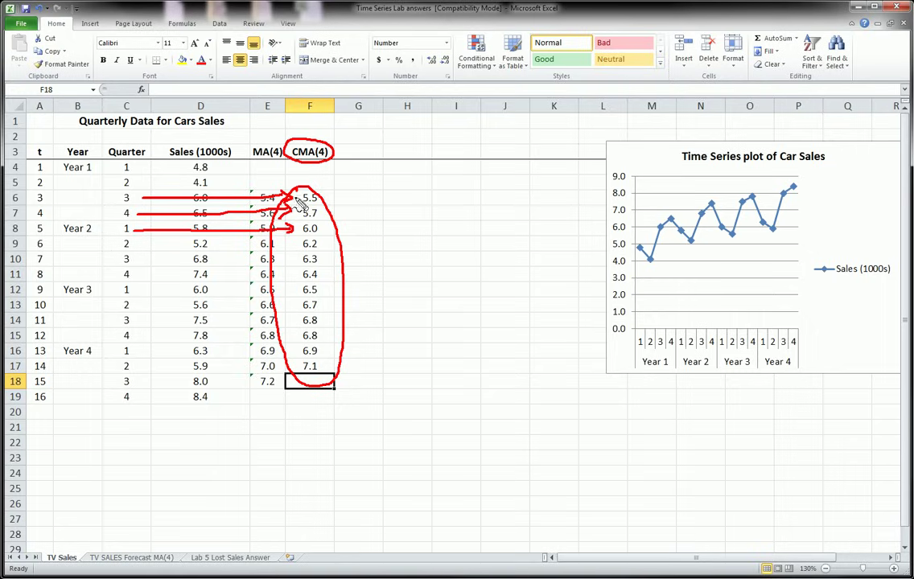
{"action": "mouse_move", "coordinate": [621, 272]}
{"action": "left_mouse_down"}
{"action": "mouse_move", "coordinate": [772, 208]}
{"action": "mouse_move", "coordinate": [804, 206]}
{"action": "left_mouse_up"}
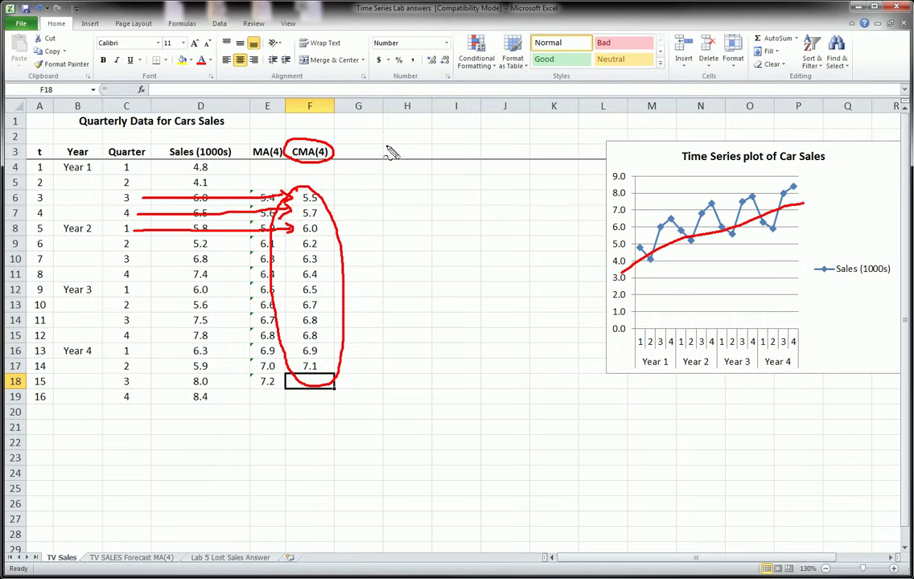
{"action": "mouse_move", "coordinate": [292, 121]}
{"action": "left_mouse_down"}
{"action": "mouse_move", "coordinate": [279, 138]}
{"action": "mouse_move", "coordinate": [256, 128]}
{"action": "mouse_move", "coordinate": [277, 120]}
{"action": "mouse_move", "coordinate": [339, 148]}
{"action": "mouse_move", "coordinate": [305, 127]}
{"action": "mouse_move", "coordinate": [315, 135]}
{"action": "mouse_move", "coordinate": [341, 121]}
{"action": "mouse_move", "coordinate": [346, 139]}
{"action": "left_mouse_up"}
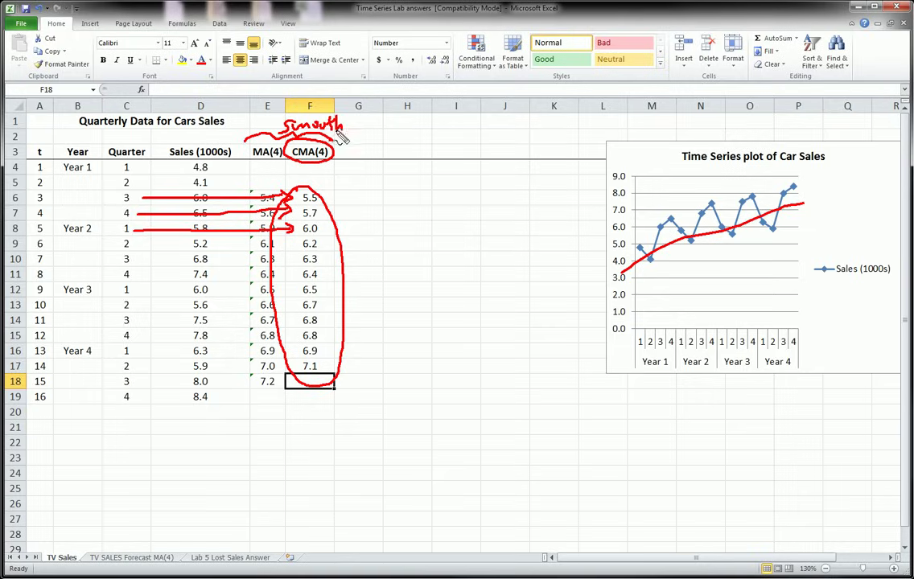
{"action": "key", "text": "Escape"}
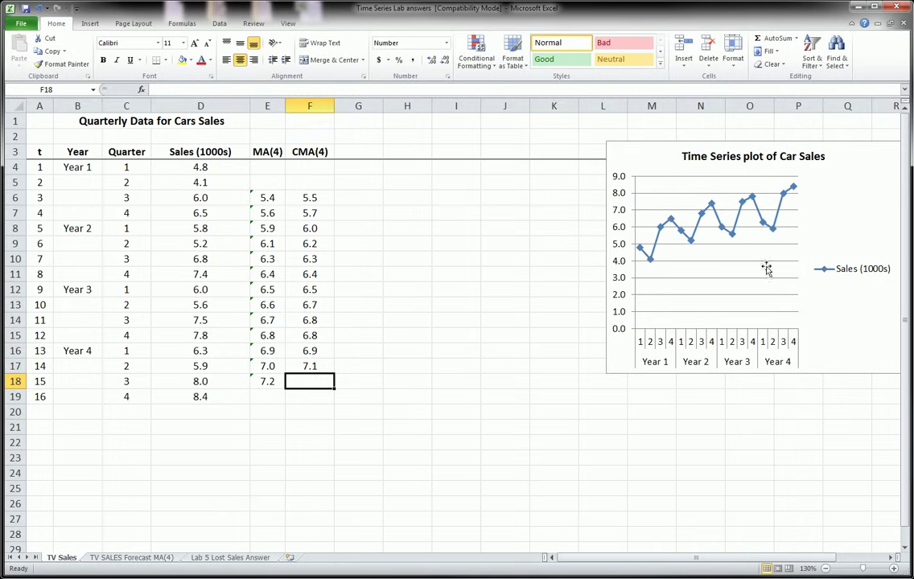
Step: Move the car sales chart closer to the data table and enlarge it
{"action": "left_click_drag", "start_coordinate": [830, 197], "coordinate": [630, 193]}
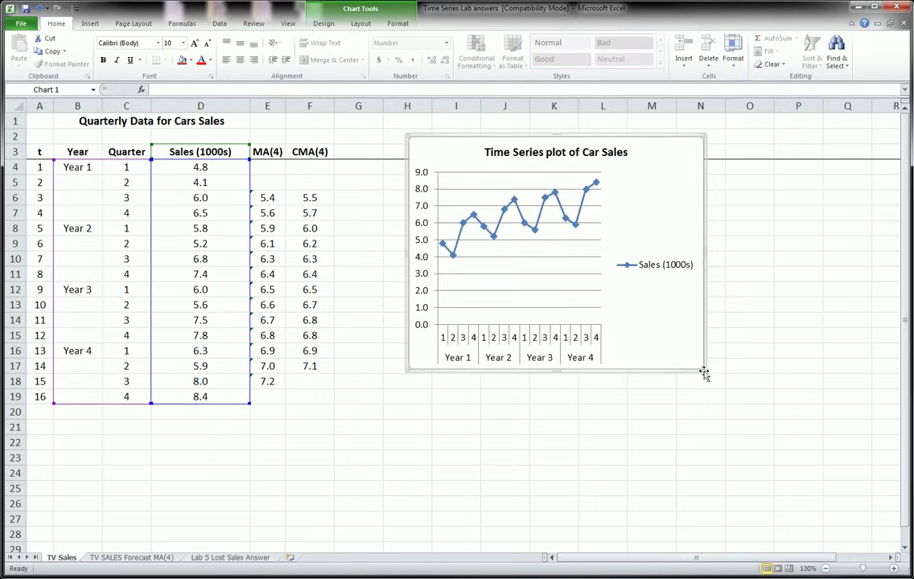
{"action": "left_click_drag", "start_coordinate": [702, 370], "coordinate": [810, 400]}
Step: Add a data series to the car sales chart, named from the CMA(4) header in F3, and clear its default values
{"action": "left_click", "coordinate": [325, 24]}
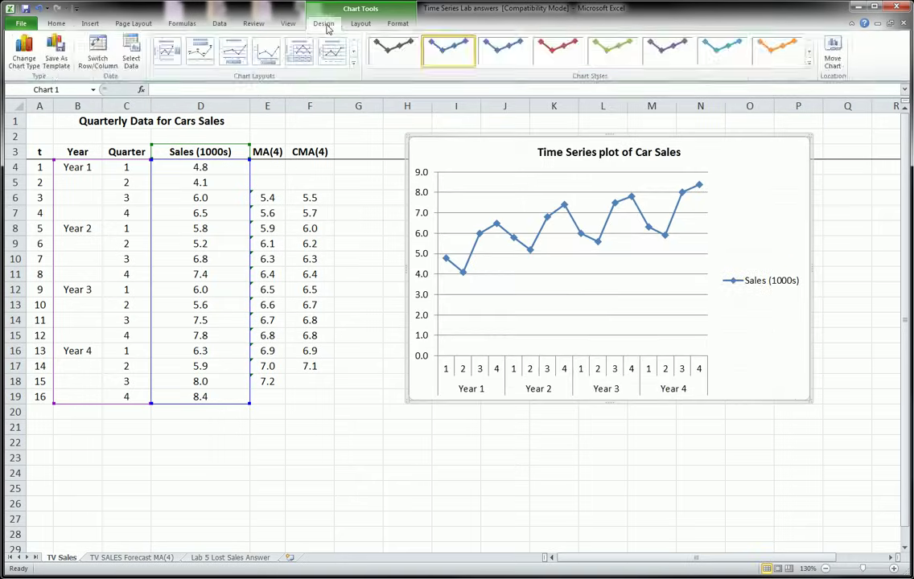
{"action": "left_click", "coordinate": [132, 53]}
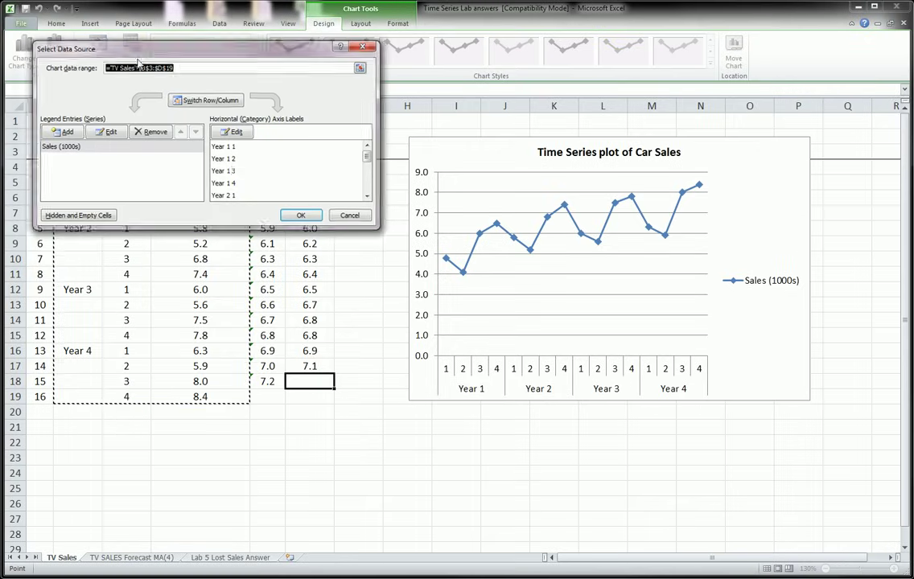
{"action": "left_click", "coordinate": [71, 135]}
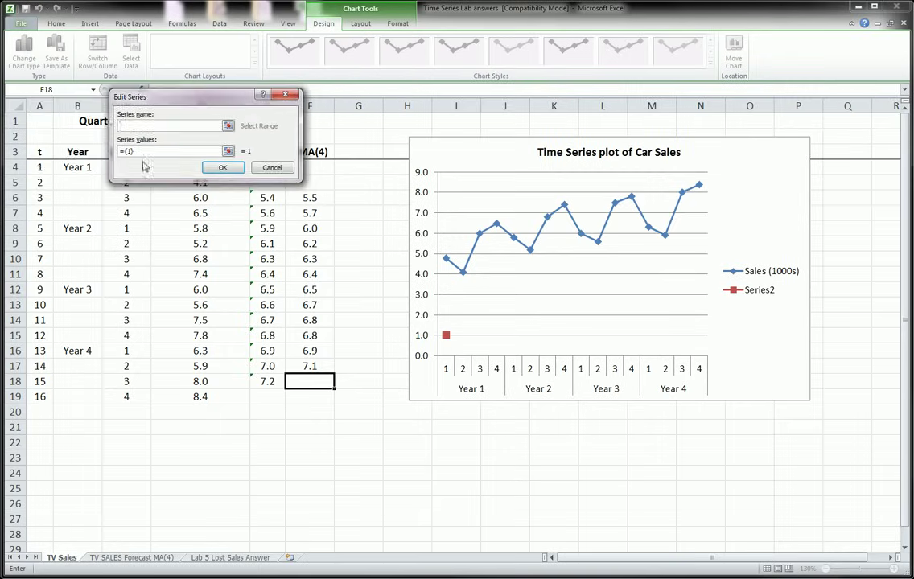
{"action": "left_click_drag", "start_coordinate": [218, 96], "coordinate": [143, 104]}
{"action": "left_click", "coordinate": [300, 153]}
{"action": "left_click_drag", "start_coordinate": [74, 158], "coordinate": [28, 161]}
{"action": "key", "text": "BackSpace"}
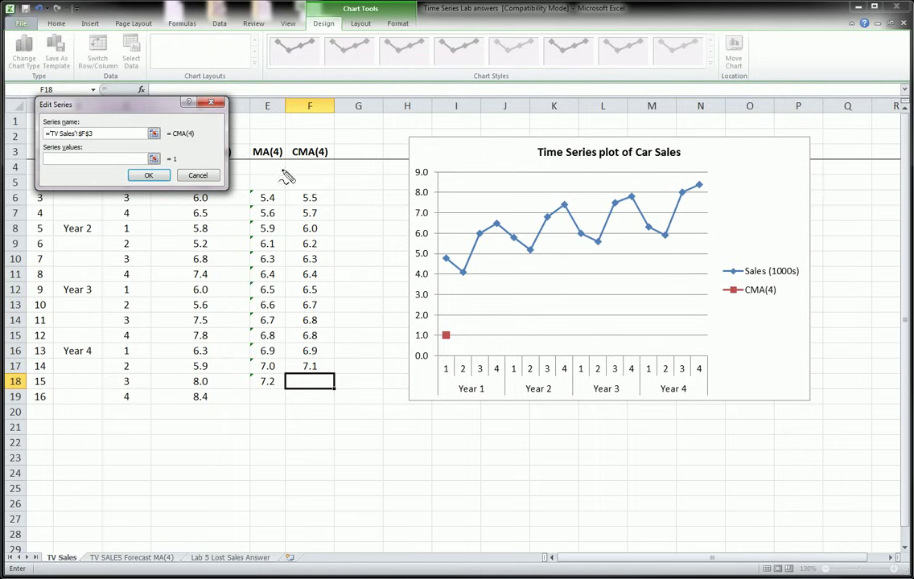
{"action": "mouse_move", "coordinate": [286, 190]}
{"action": "left_mouse_down"}
{"action": "mouse_move", "coordinate": [320, 197]}
{"action": "mouse_move", "coordinate": [345, 375]}
{"action": "mouse_move", "coordinate": [292, 373]}
{"action": "mouse_move", "coordinate": [281, 193]}
{"action": "left_mouse_up"}
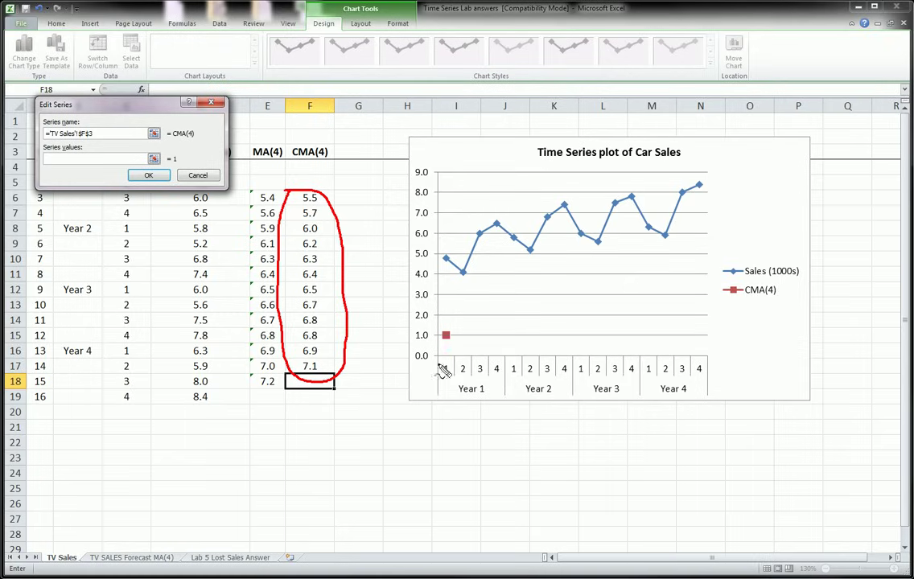
{"action": "left_click_drag", "start_coordinate": [446, 364], "coordinate": [442, 380]}
{"action": "key", "text": "Escape"}
Step: Set the new series' values to F4:F19 on the TV Sales sheet, including the blank CMA(4) cells at both ends
{"action": "mouse_move", "coordinate": [162, 107]}
{"action": "left_mouse_down"}
{"action": "mouse_move", "coordinate": [195, 355]}
{"action": "mouse_move", "coordinate": [207, 380]}
{"action": "left_mouse_up"}
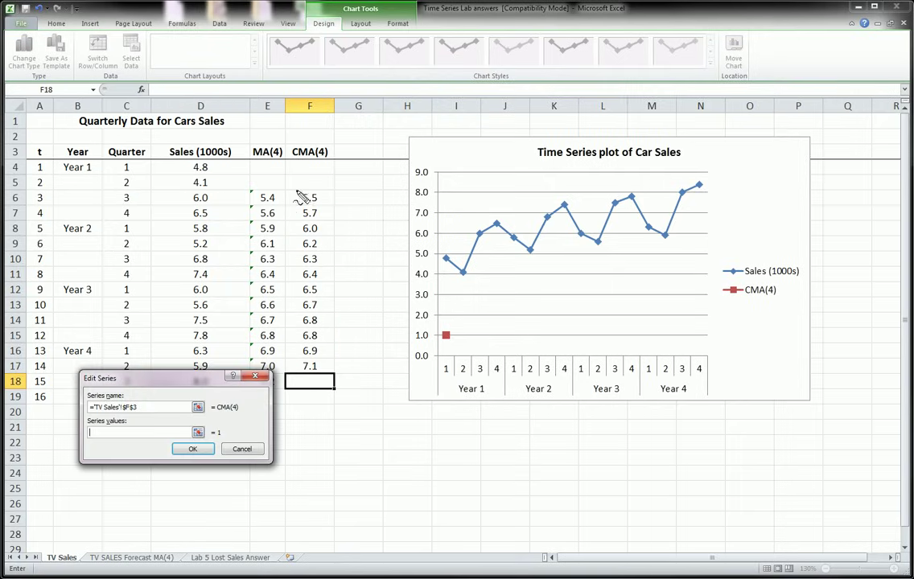
{"action": "mouse_move", "coordinate": [294, 197]}
{"action": "left_mouse_down"}
{"action": "mouse_move", "coordinate": [312, 217]}
{"action": "mouse_move", "coordinate": [290, 191]}
{"action": "left_mouse_up"}
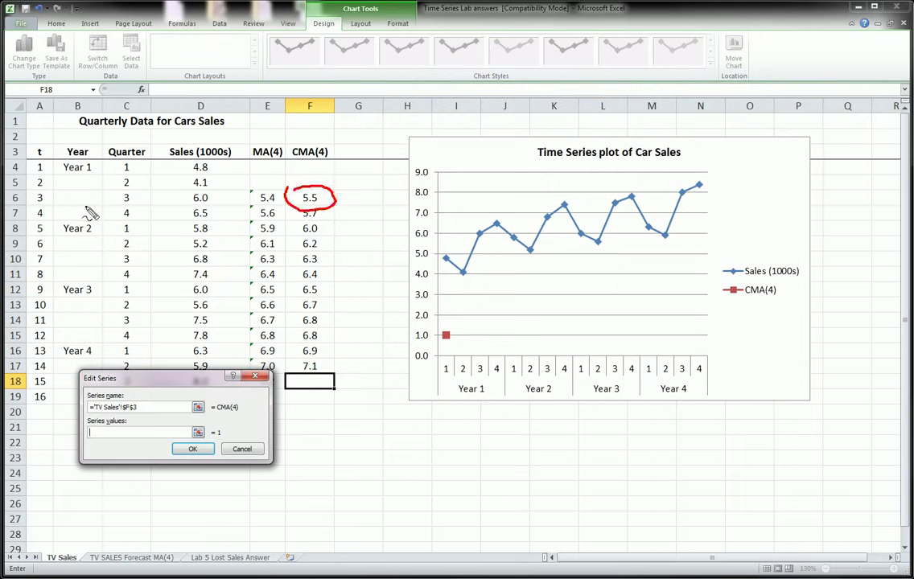
{"action": "mouse_move", "coordinate": [139, 201]}
{"action": "left_mouse_down"}
{"action": "mouse_move", "coordinate": [286, 198]}
{"action": "mouse_move", "coordinate": [277, 190]}
{"action": "mouse_move", "coordinate": [282, 207]}
{"action": "left_mouse_up"}
{"action": "mouse_move", "coordinate": [283, 158]}
{"action": "left_mouse_down"}
{"action": "mouse_move", "coordinate": [324, 161]}
{"action": "mouse_move", "coordinate": [289, 191]}
{"action": "mouse_move", "coordinate": [328, 176]}
{"action": "left_mouse_up"}
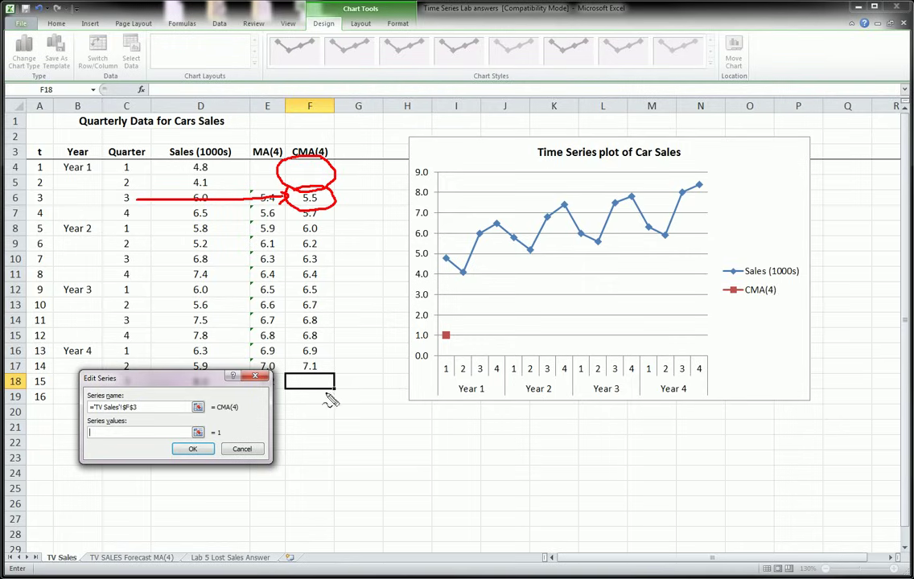
{"action": "key", "text": "Escape"}
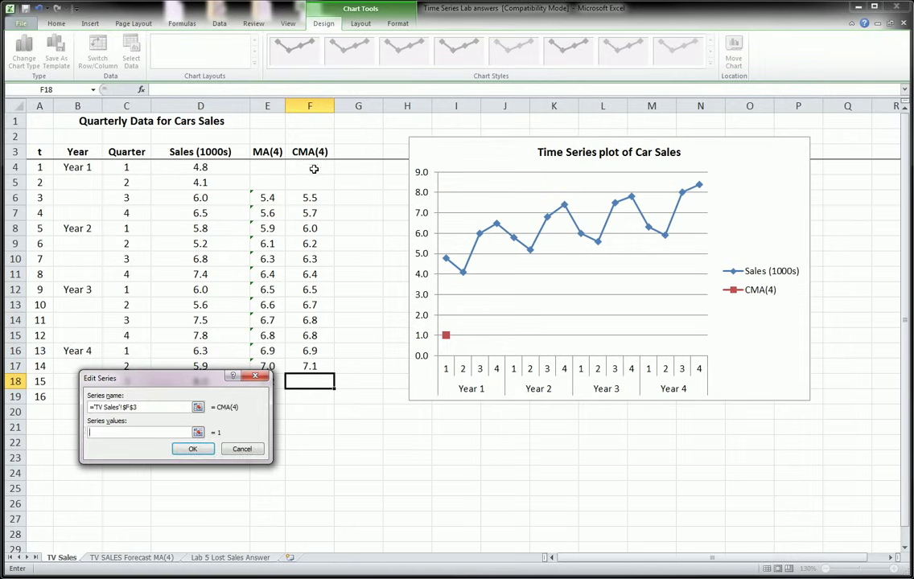
{"action": "left_click_drag", "start_coordinate": [309, 166], "coordinate": [314, 398]}
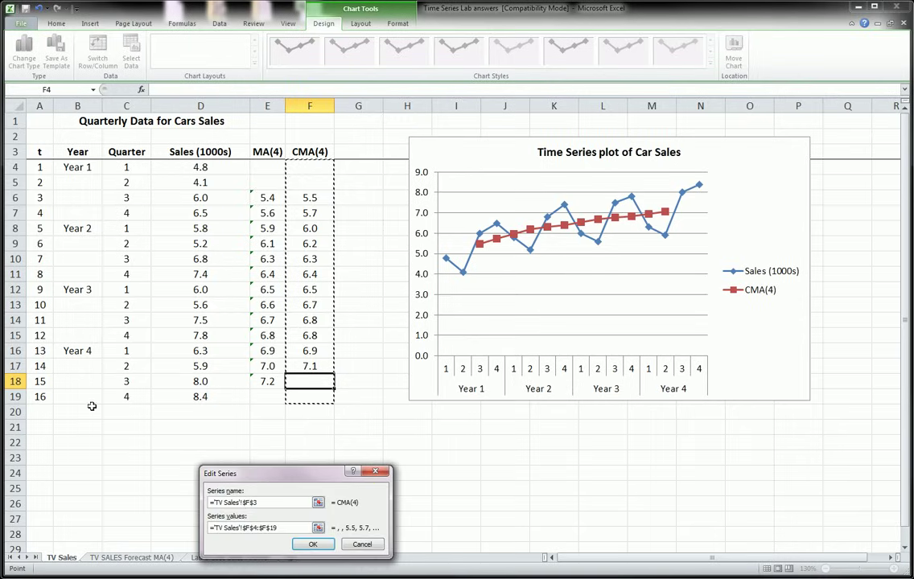
{"action": "mouse_move", "coordinate": [122, 375]}
{"action": "left_mouse_down"}
{"action": "mouse_move", "coordinate": [129, 415]}
{"action": "mouse_move", "coordinate": [151, 385]}
{"action": "mouse_move", "coordinate": [269, 398]}
{"action": "left_mouse_up"}
{"action": "mouse_move", "coordinate": [153, 383]}
{"action": "left_mouse_down"}
{"action": "mouse_move", "coordinate": [279, 382]}
{"action": "mouse_move", "coordinate": [267, 387]}
{"action": "mouse_move", "coordinate": [279, 402]}
{"action": "mouse_move", "coordinate": [271, 408]}
{"action": "left_mouse_up"}
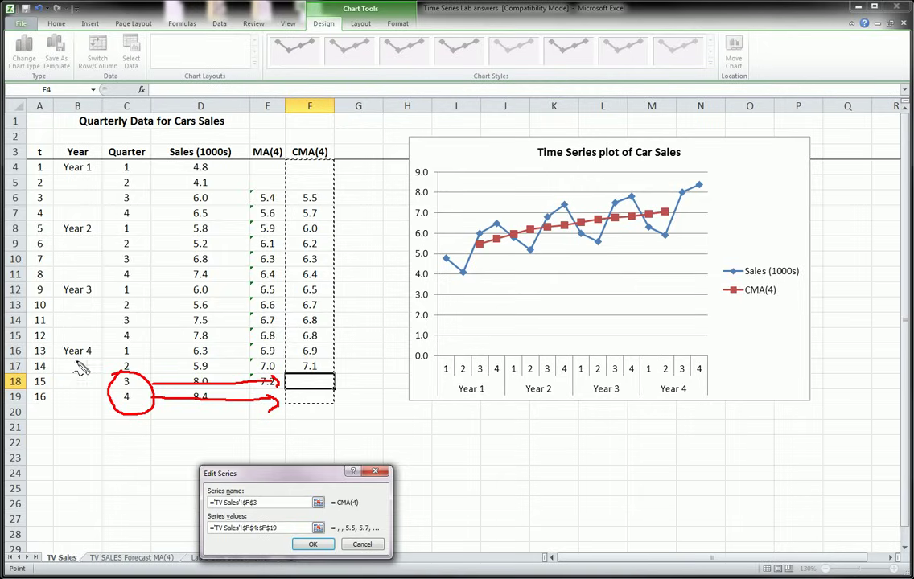
{"action": "mouse_move", "coordinate": [68, 361]}
{"action": "left_mouse_down"}
{"action": "mouse_move", "coordinate": [105, 366]}
{"action": "mouse_move", "coordinate": [113, 378]}
{"action": "left_mouse_up"}
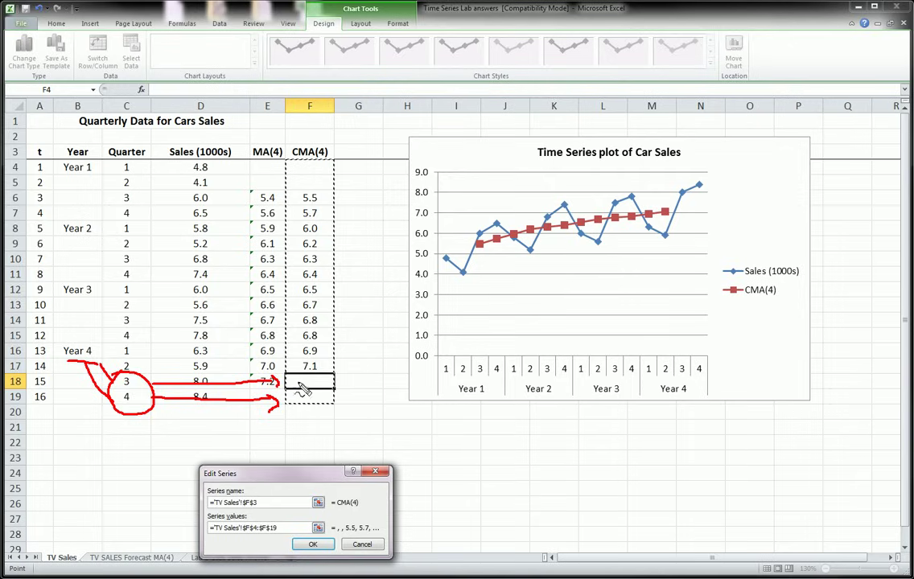
{"action": "key", "text": "Escape"}
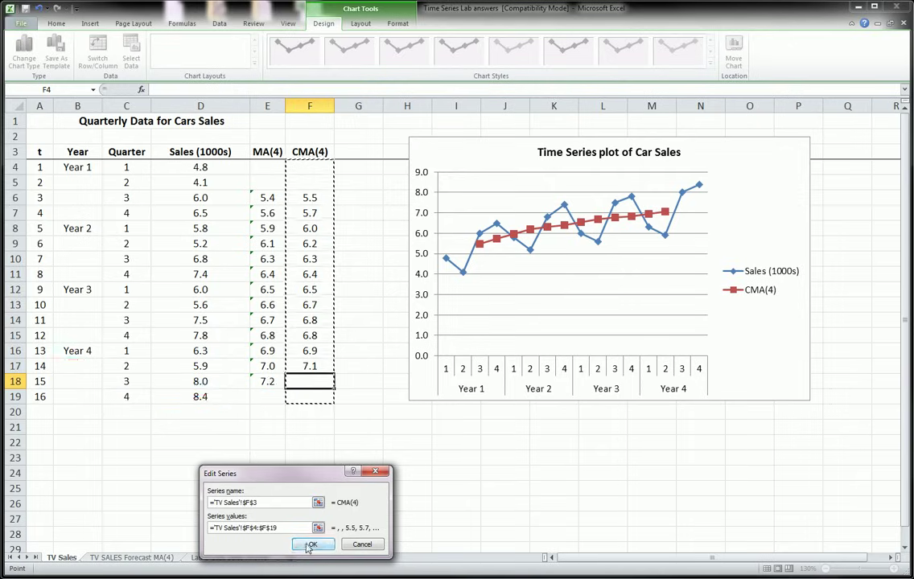
Step: Confirm the CMA(4) series and apply the updated data source to the chart
{"action": "left_click", "coordinate": [311, 545]}
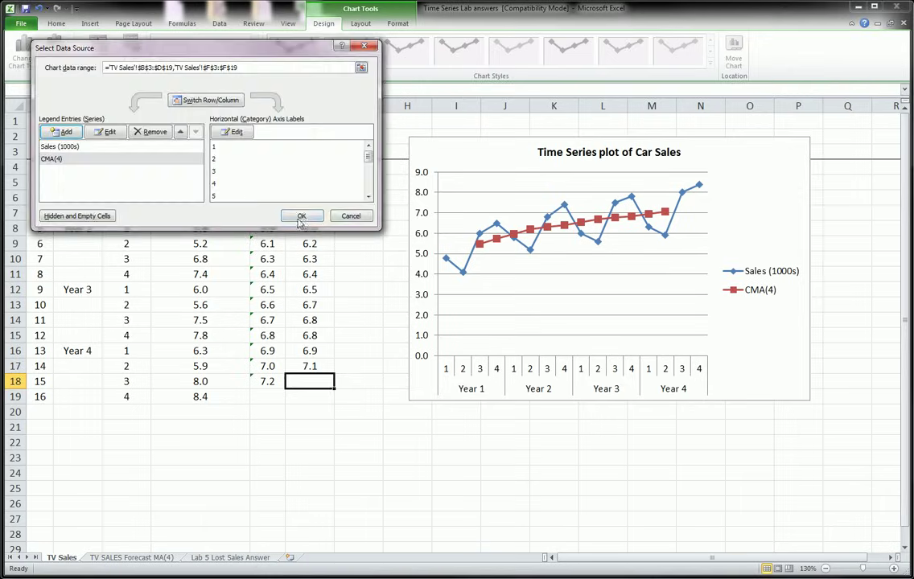
{"action": "left_click", "coordinate": [302, 217]}
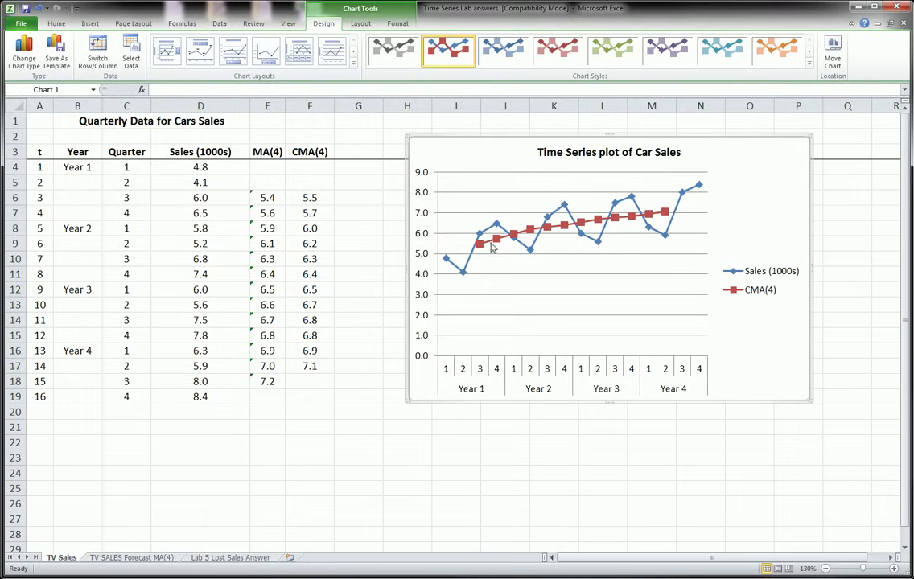